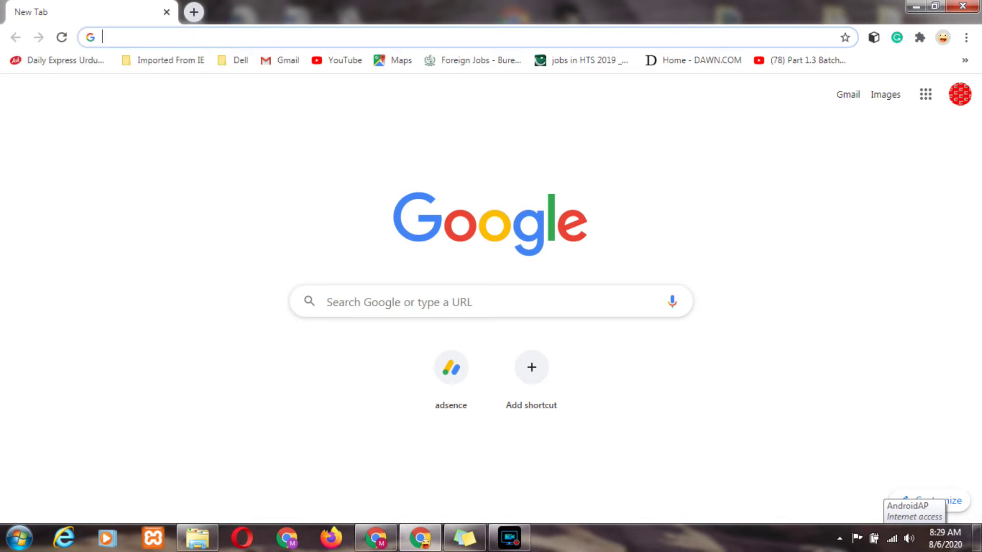
Load updatejobspk.com from the address-bar suggestion and open a new blank tab beside it.
type("u")
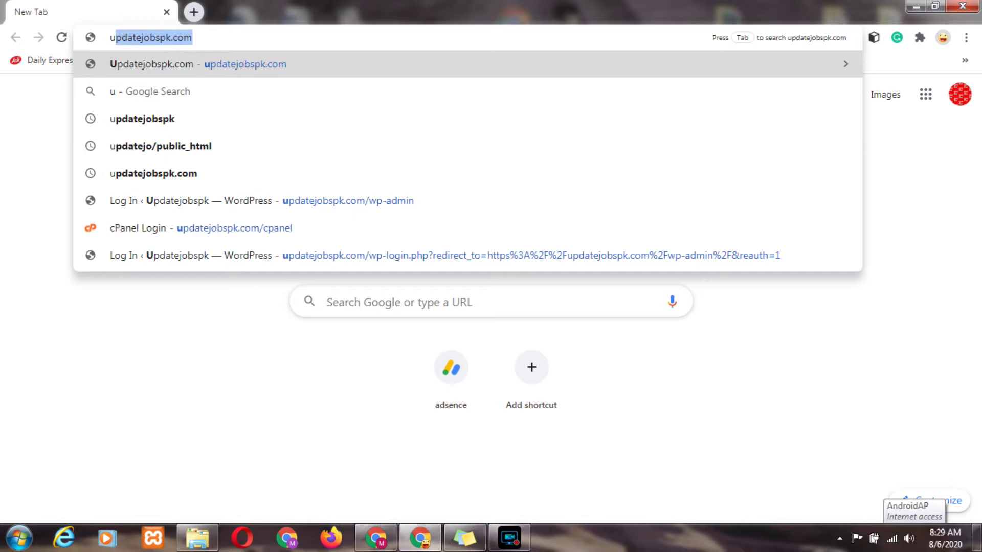
key("Right")
key("Return")
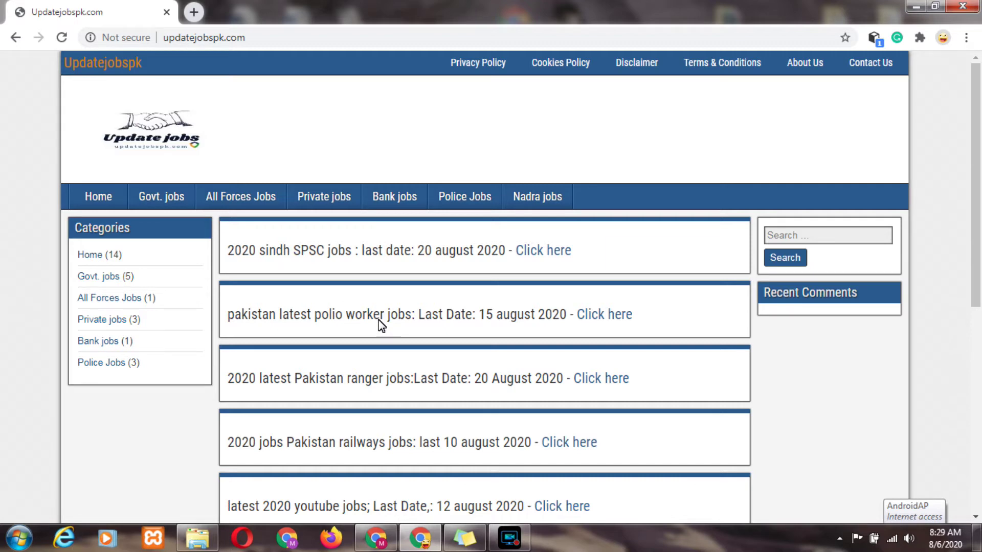
left_click(199, 14)
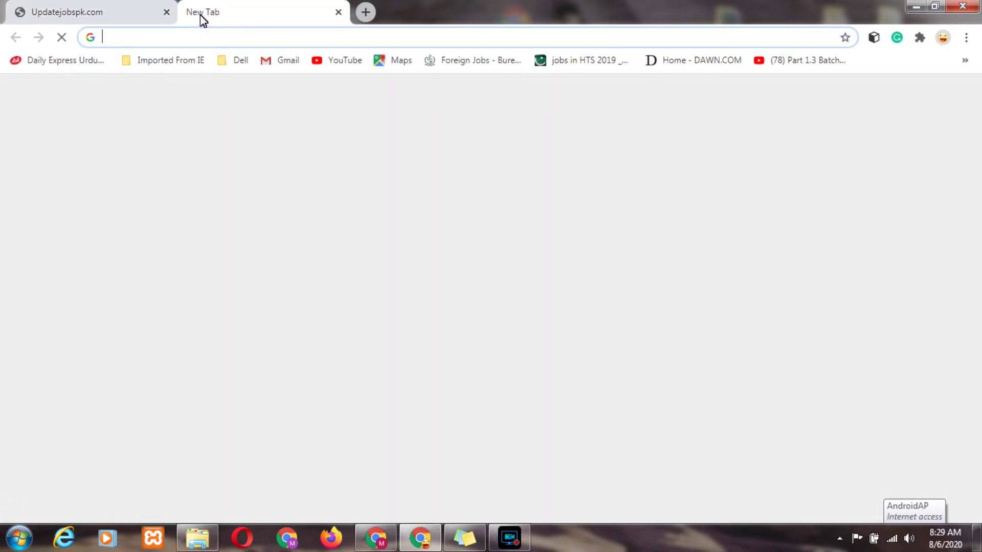
Load pakistanrangerspunjab.com in the new tab, then return to the Updatejobspk.com tab.
type("pakistanrangerspunjab.com")
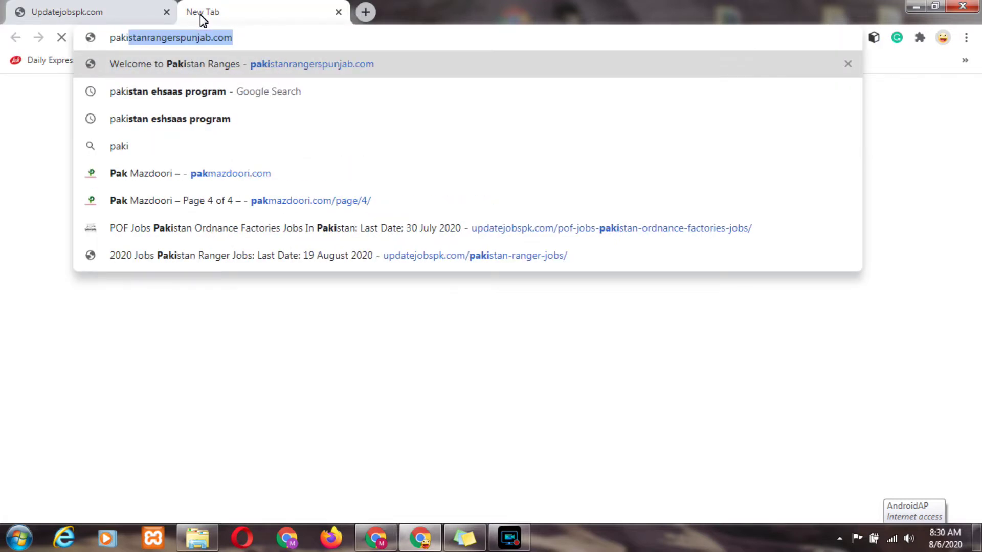
key("Right")
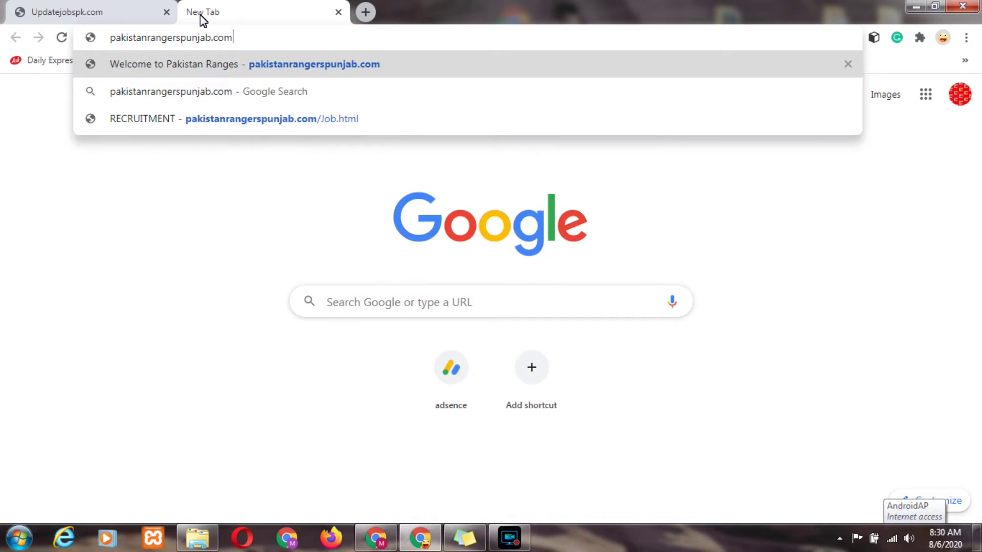
key("Return")
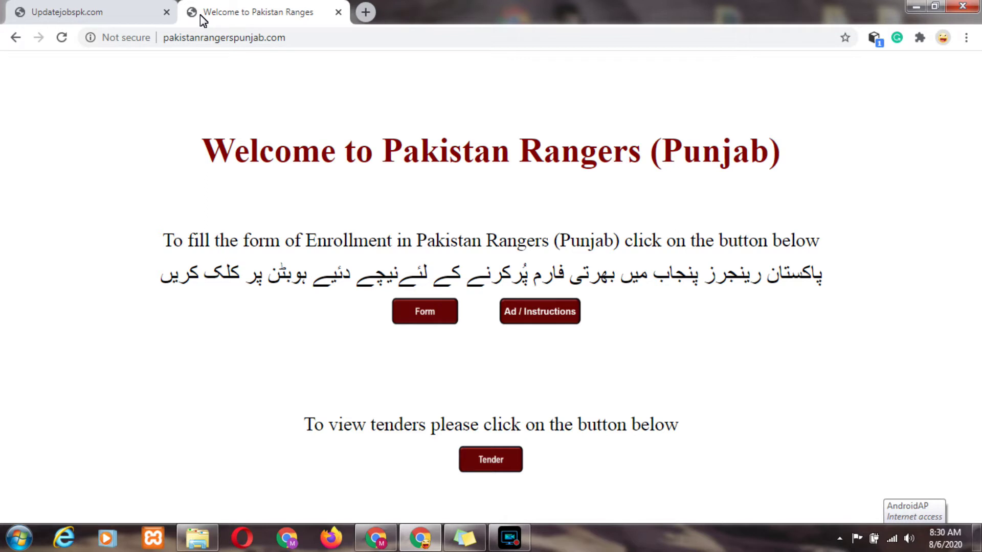
left_click(82, 11)
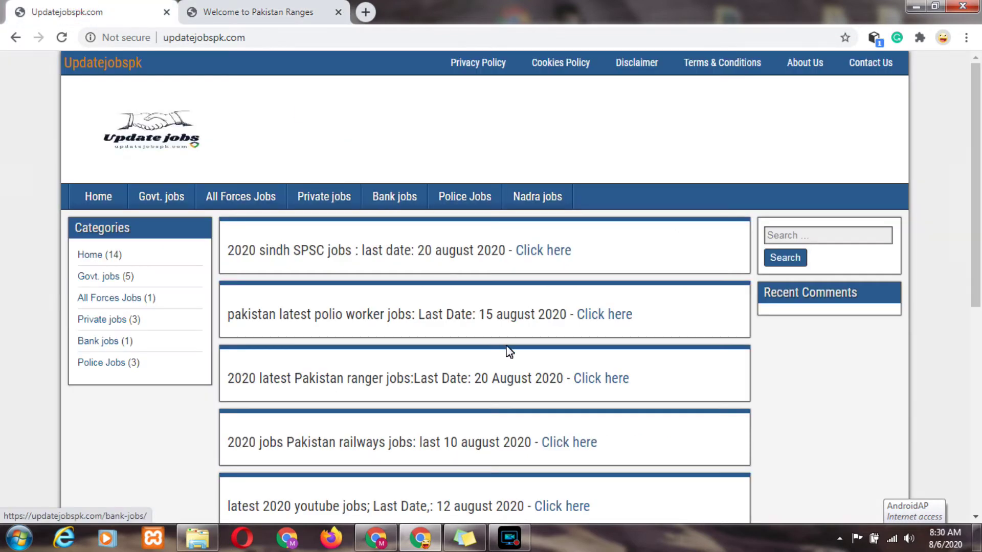
Open the 2020 Pakistan ranger jobs post and the Rangers enrollment form page.
left_click(603, 381)
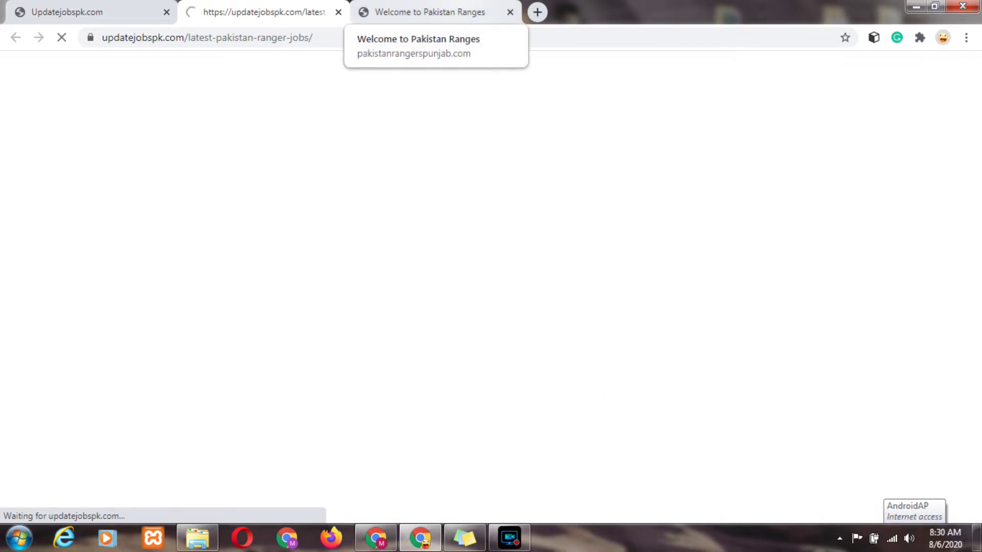
left_click(459, 10)
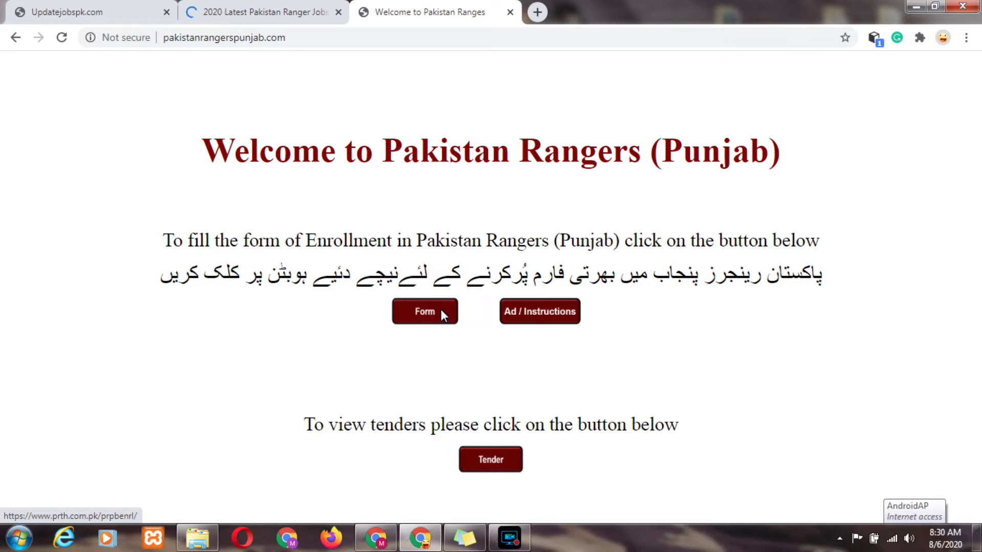
left_click(442, 312)
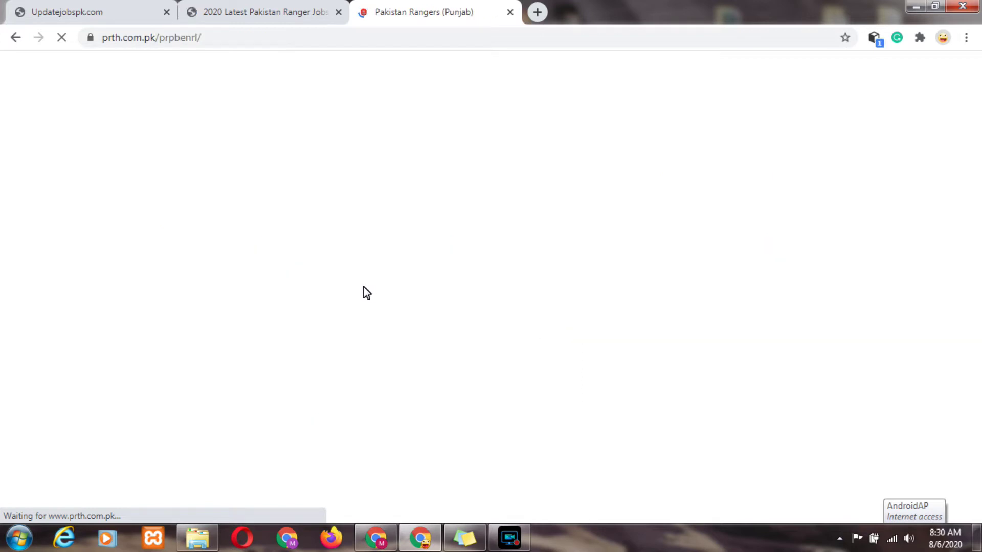
Scroll through the Urdu ranger jobs advertisement on Updatejobspk.com.
left_click(252, 7)
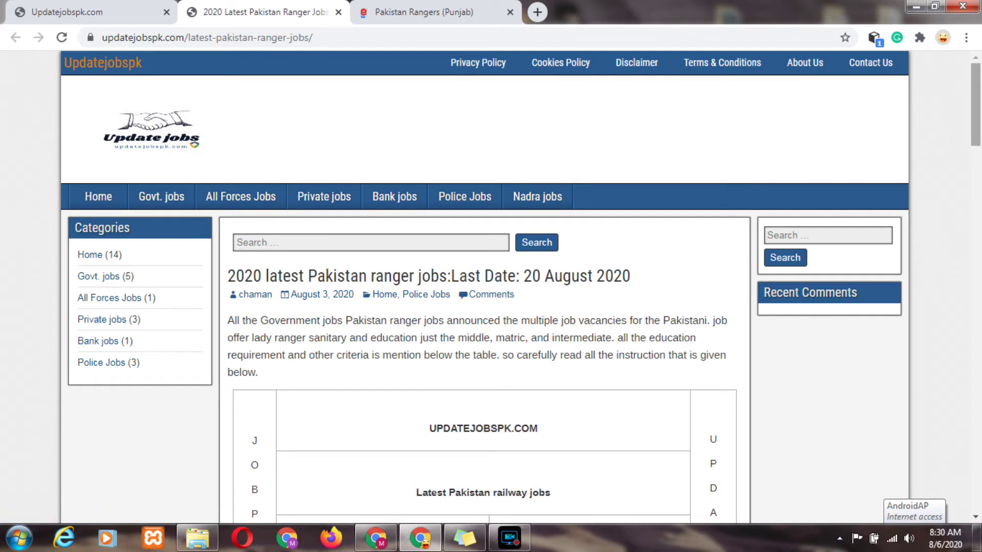
scroll(978, 219, "down", 5)
scroll(978, 219, "down", 14)
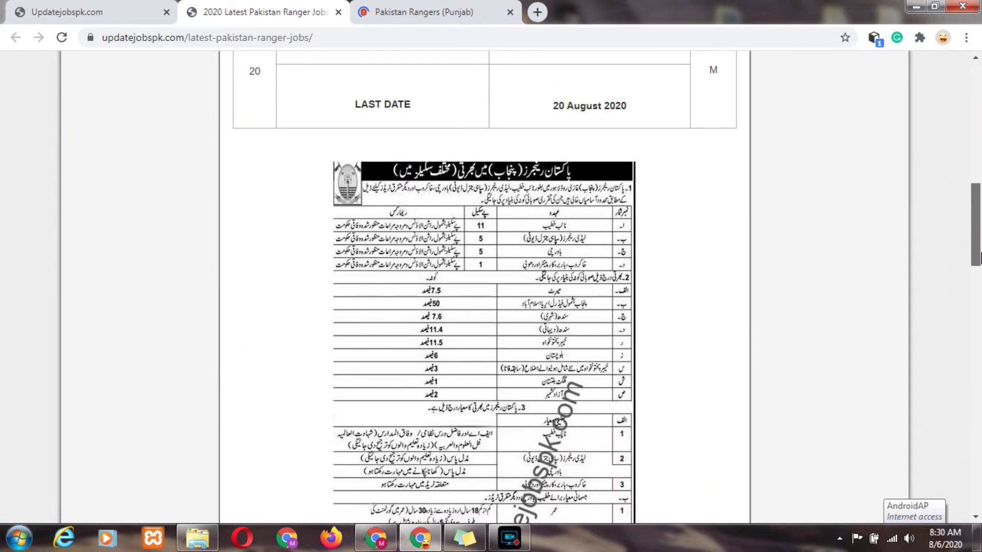
scroll(979, 301, "down", 8)
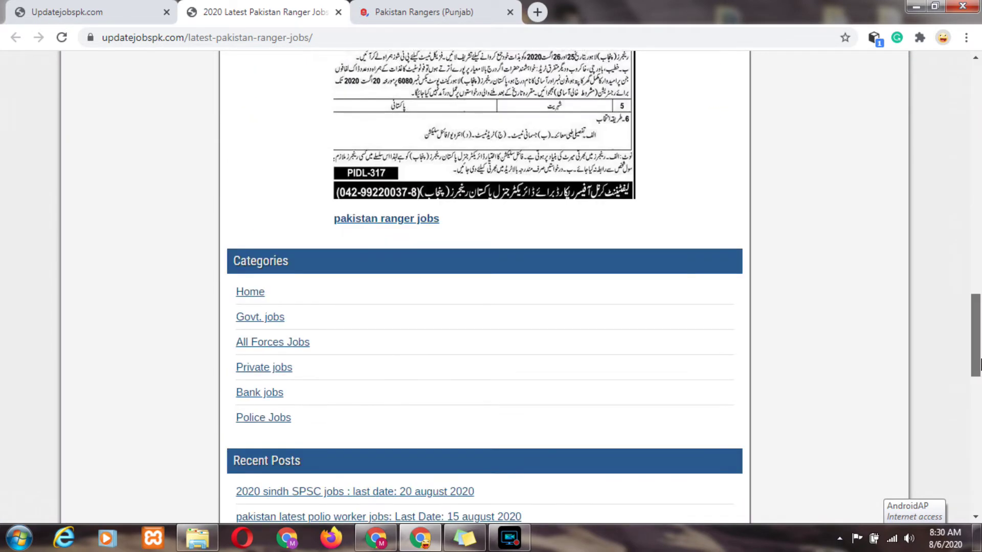
scroll(979, 307, "up", 7)
left_click_drag(980, 307, 980, 245)
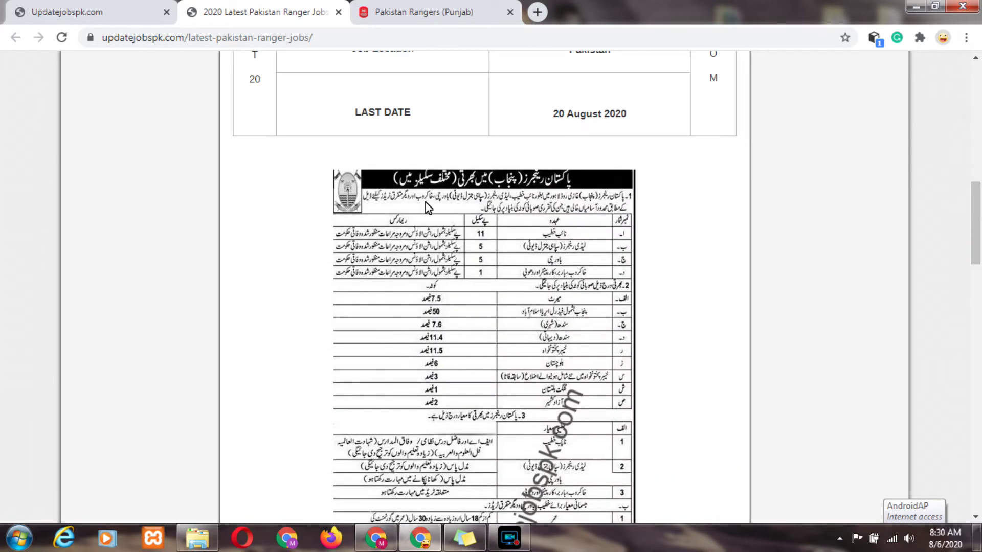
On the enrollment form, choose 'Sub Inspector (SI) GD' under Application for Post of.
left_click(433, 7)
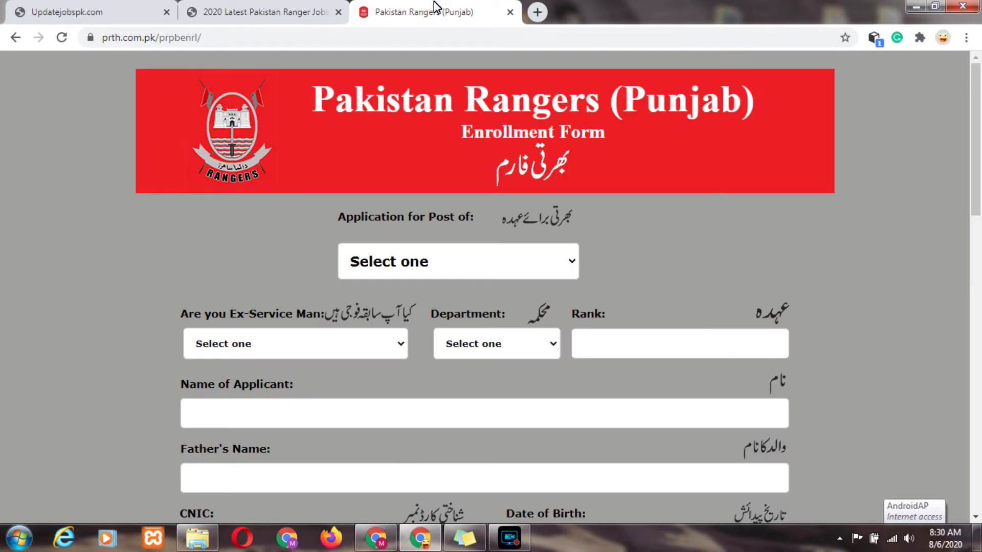
left_click(552, 269)
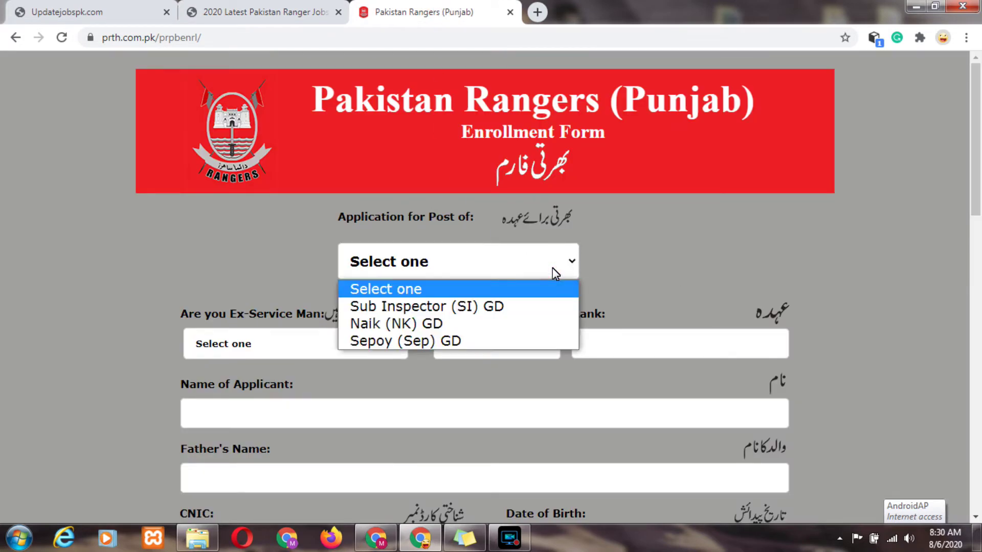
left_click(518, 307)
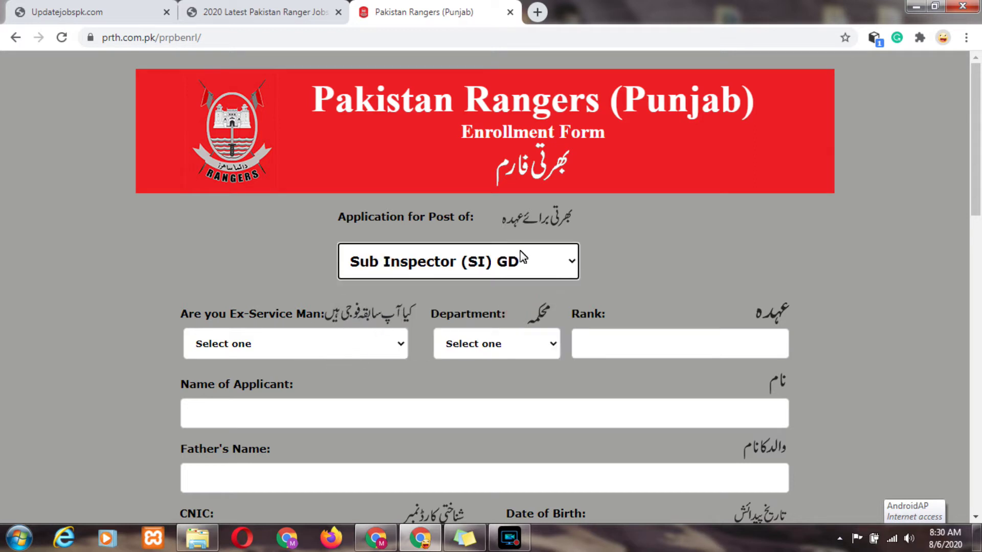
left_click_drag(978, 165, 979, 220)
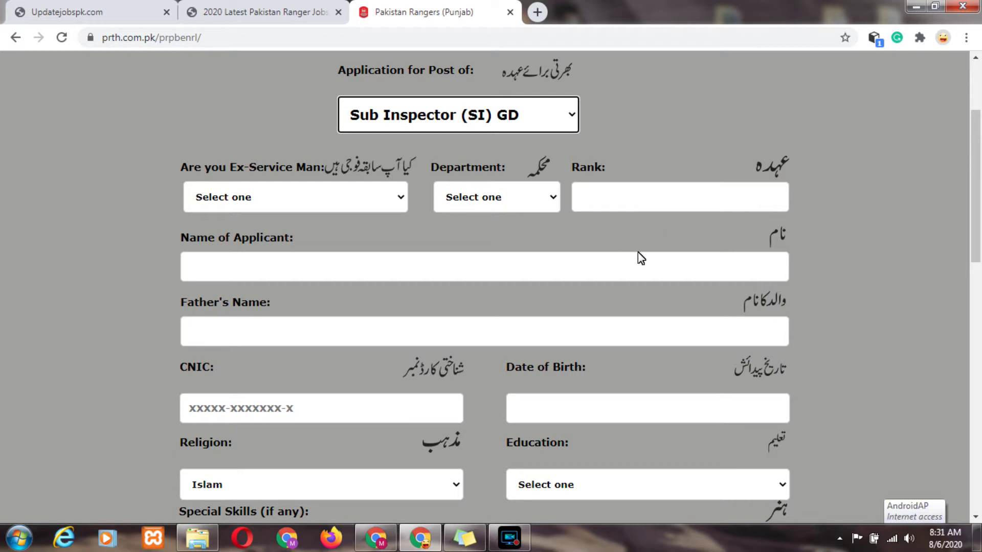
Enter the applicant's name, father's name and CNIC number.
left_click(567, 266)
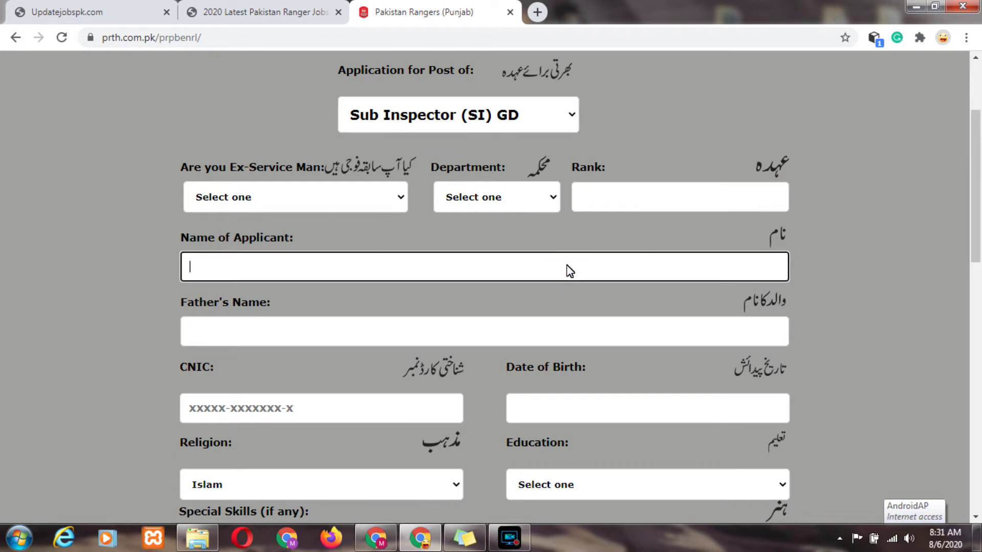
key("Tab")
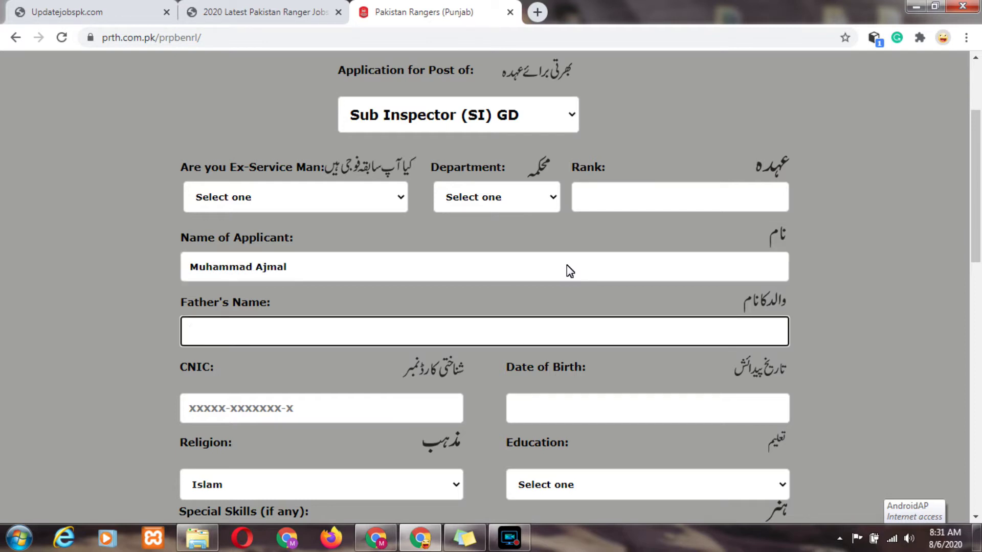
key("Tab")
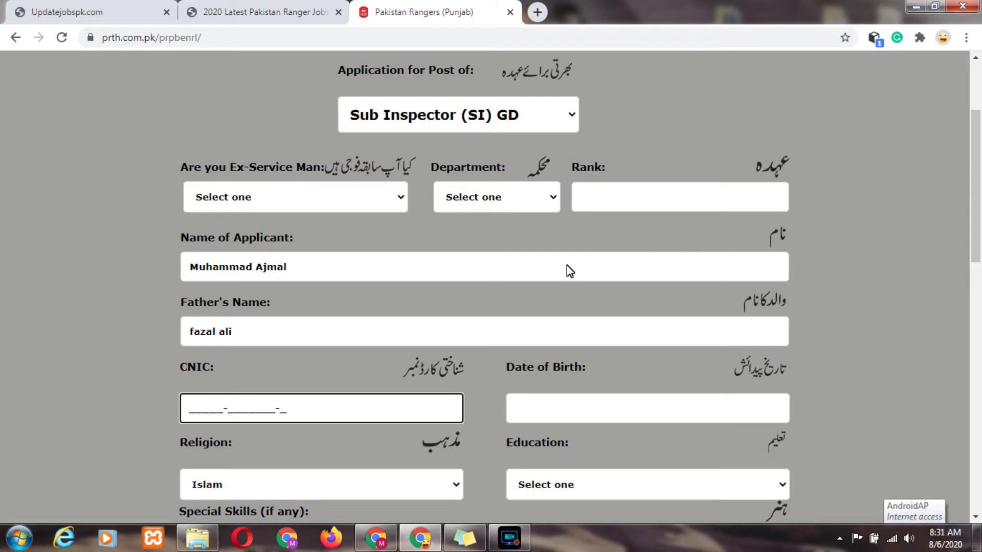
key("Tab")
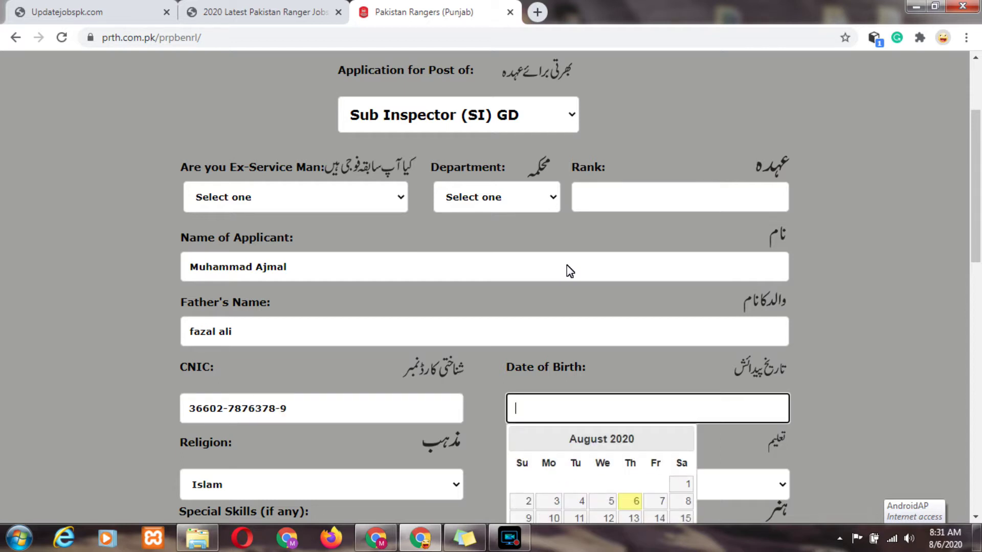
Fill the date of birth from a saved suggestion and correct the year to 1997.
left_click_drag(975, 154, 975, 203)
left_click(584, 266)
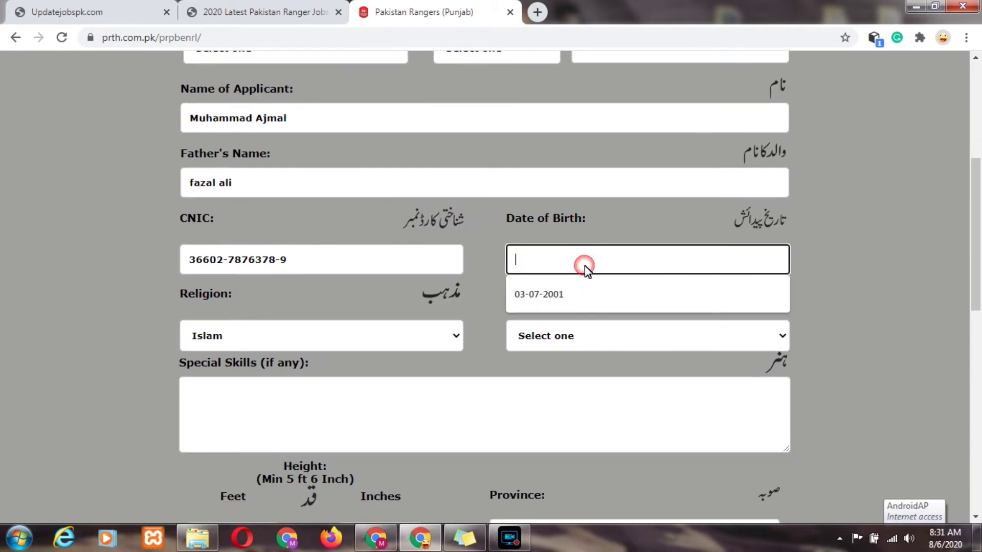
left_click(569, 299)
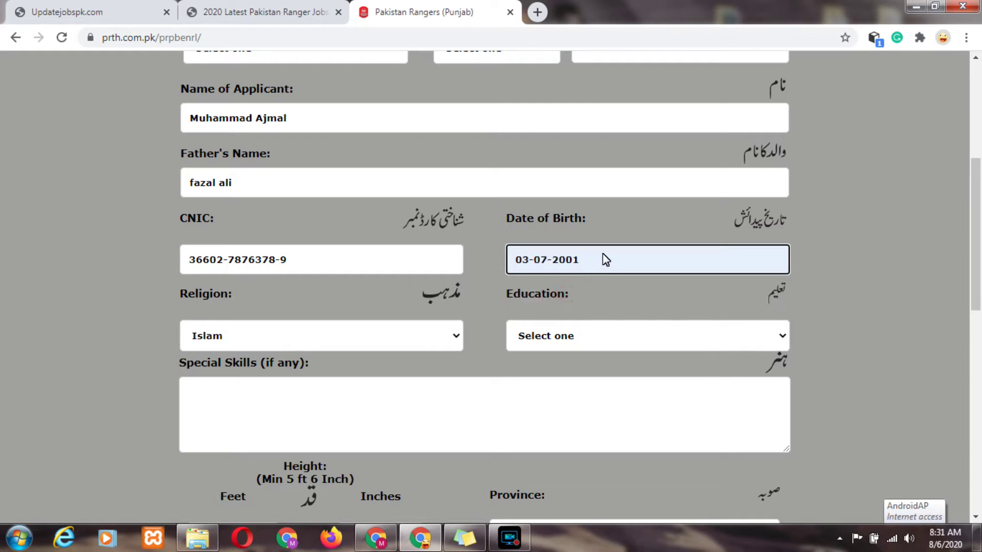
key("BackSpace")
key("BackSpace")
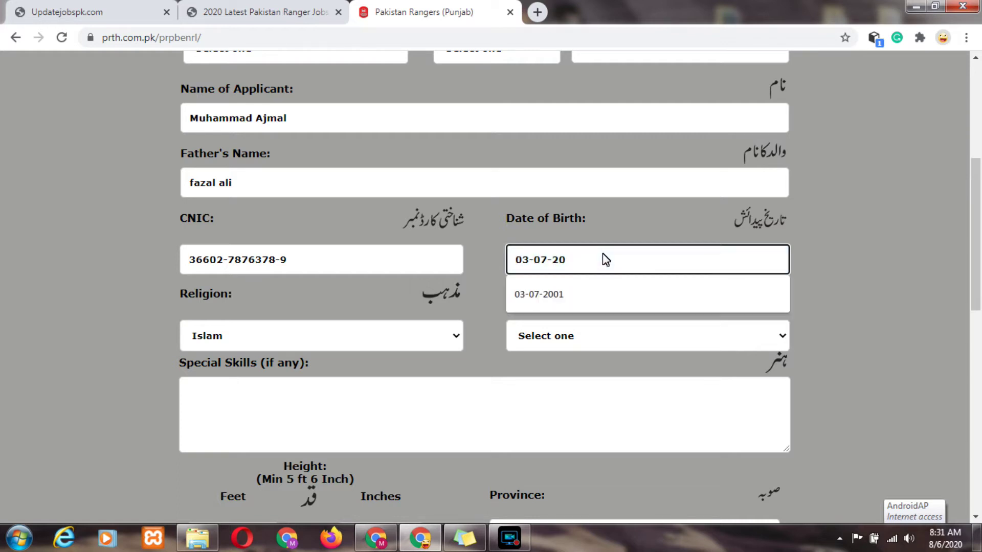
key("BackSpace")
key("BackSpace")
type("199")
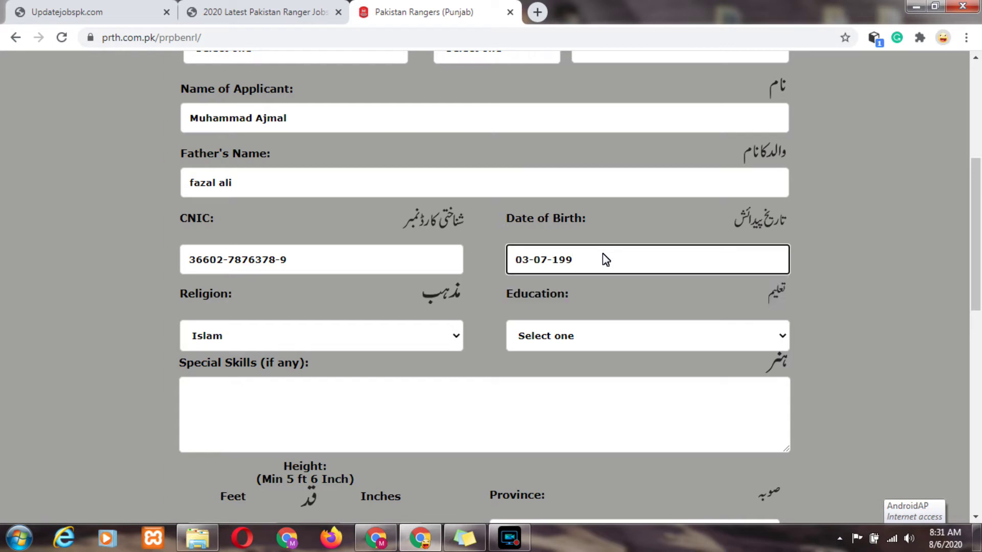
type("7")
left_click(418, 329)
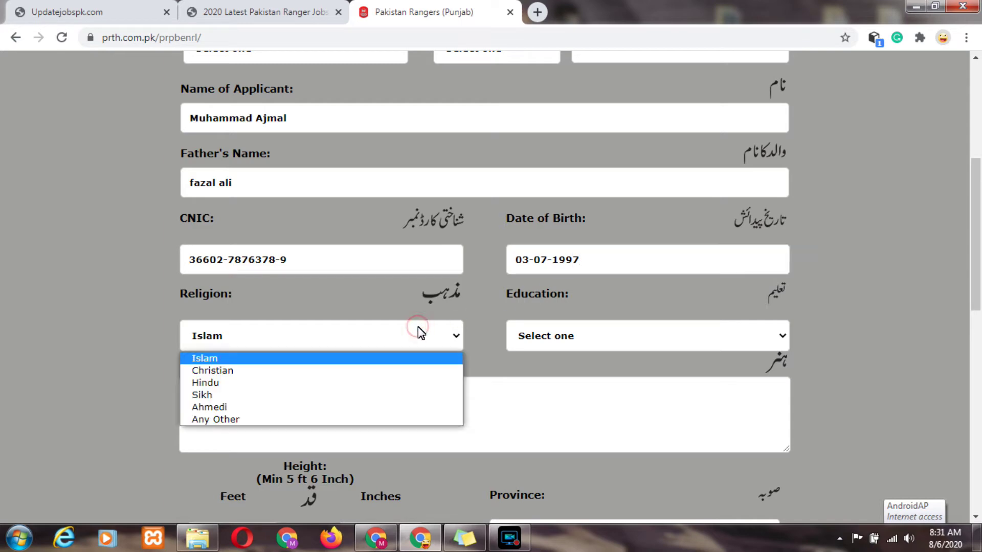
Keep religion as Islam and set education to BA / BSc / B. Com.
left_click(389, 359)
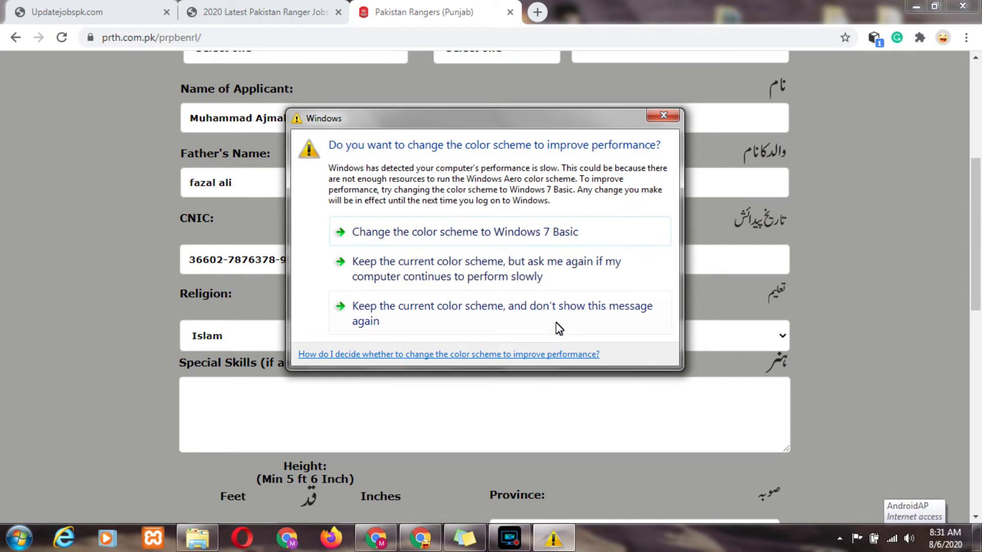
left_click(559, 328)
left_click(606, 336)
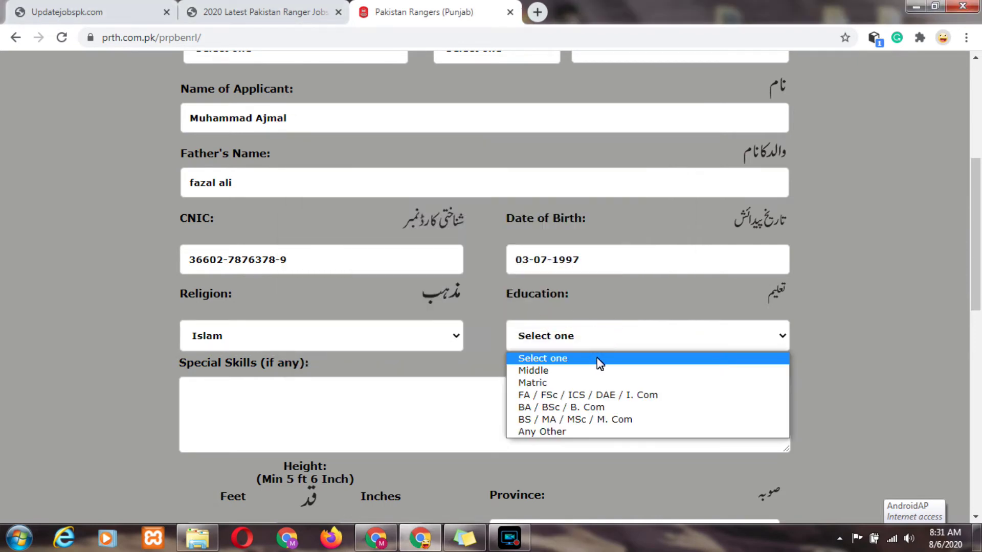
left_click(602, 409)
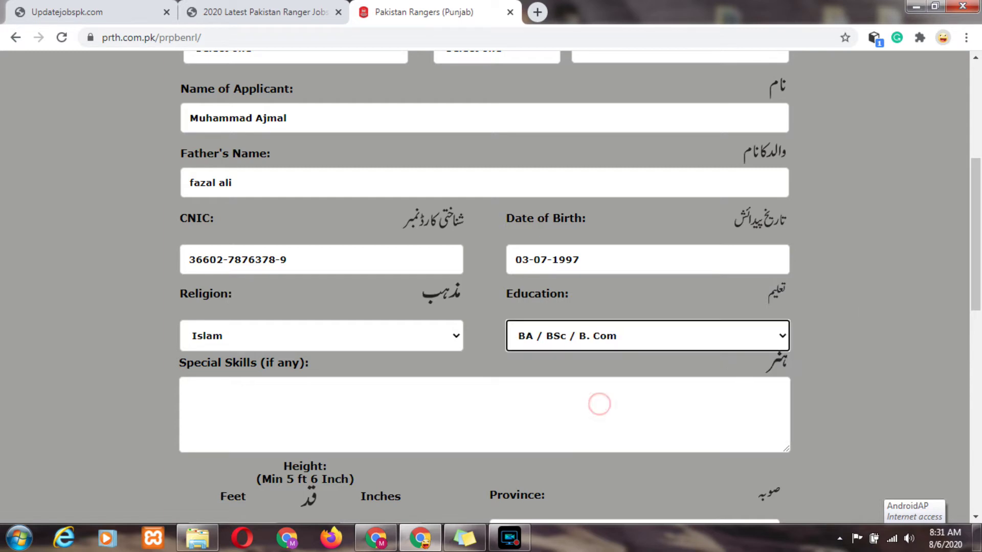
left_click_drag(977, 236, 978, 283)
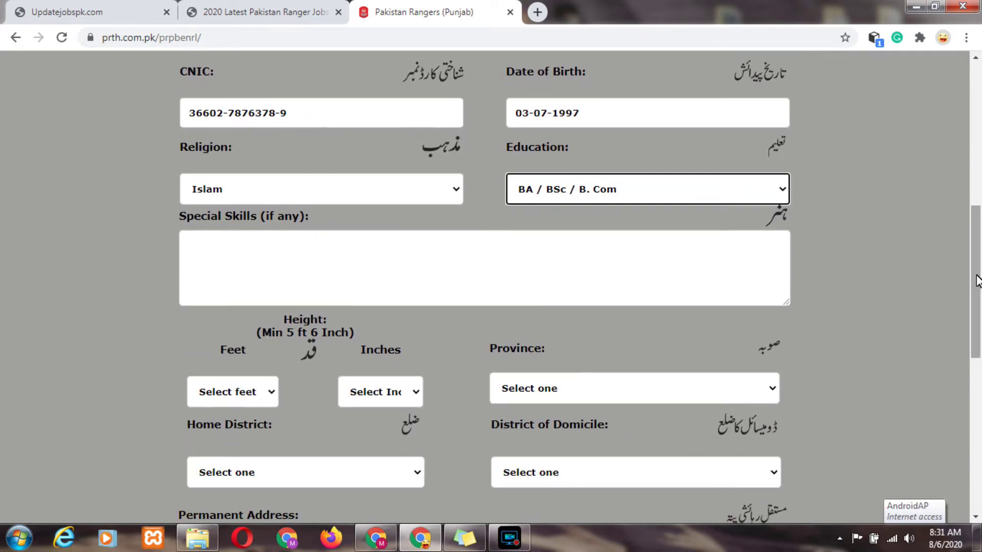
Enter 'computer course' as the special skill.
left_click(530, 253)
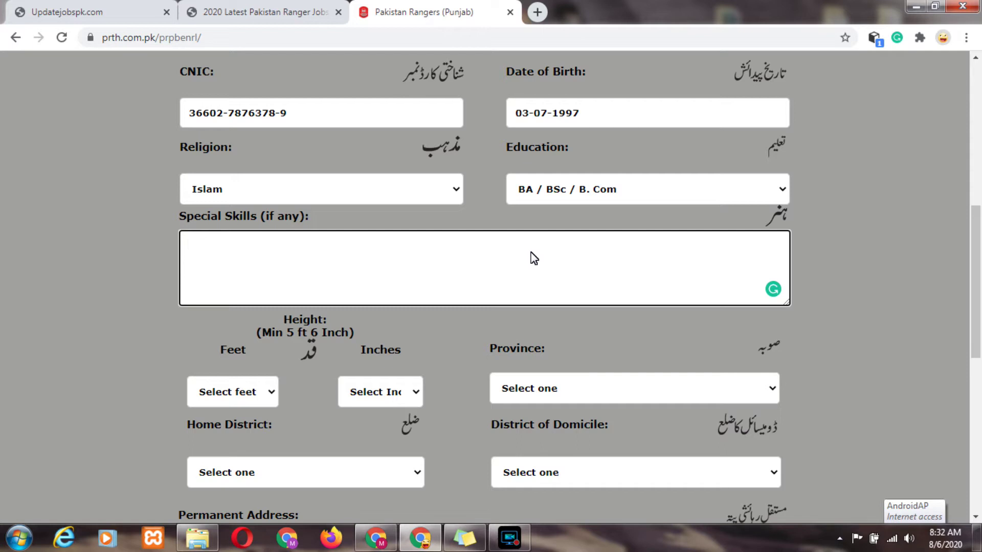
type("computer course")
key("Tab")
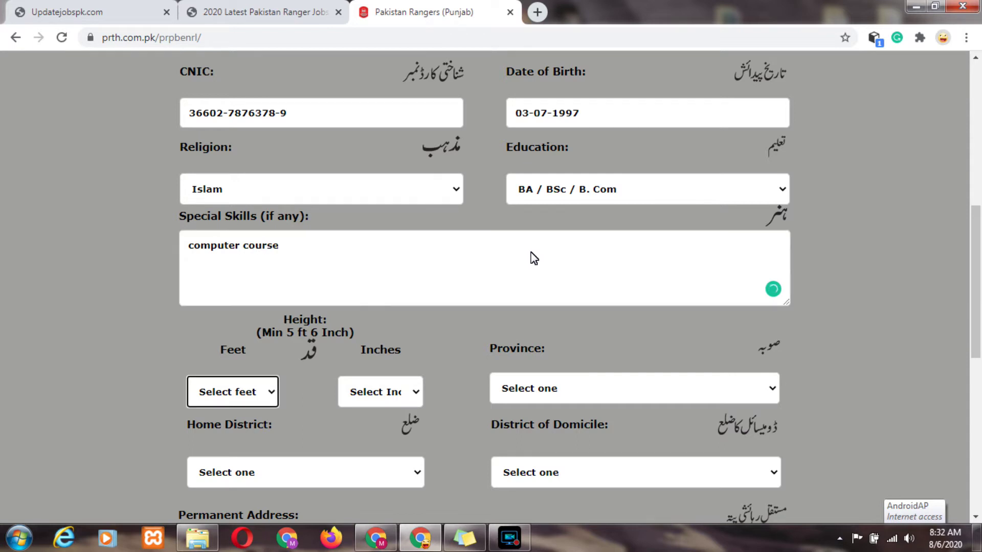
left_click_drag(975, 254, 977, 310)
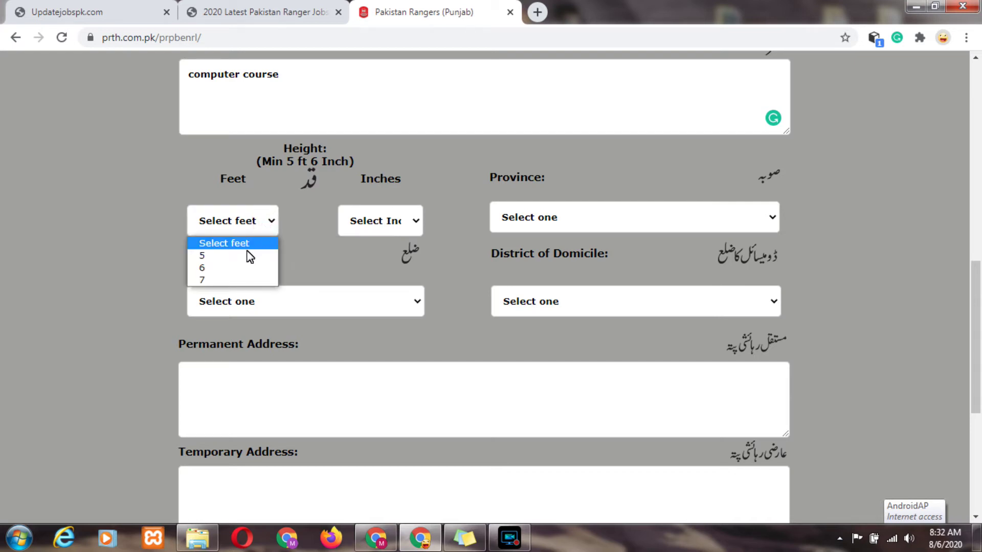
Set height to 6 feet 0 inches and province to Punjab.
left_click(238, 267)
left_click(372, 220)
left_click(381, 256)
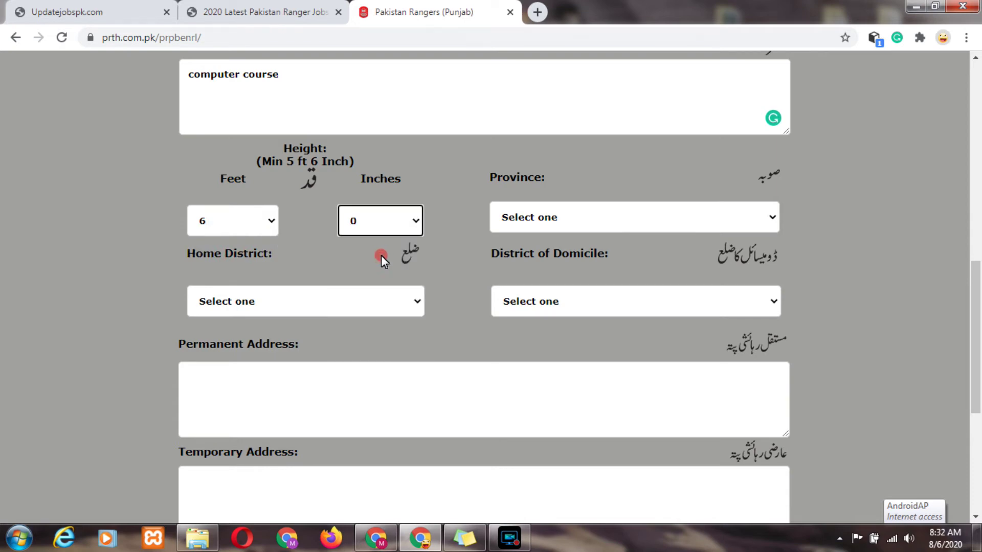
left_click(559, 216)
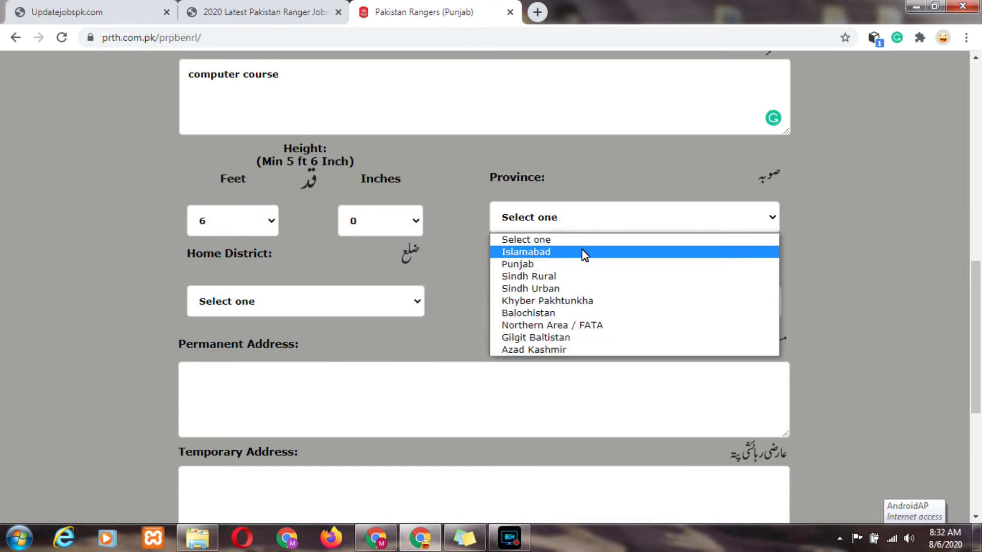
left_click(589, 264)
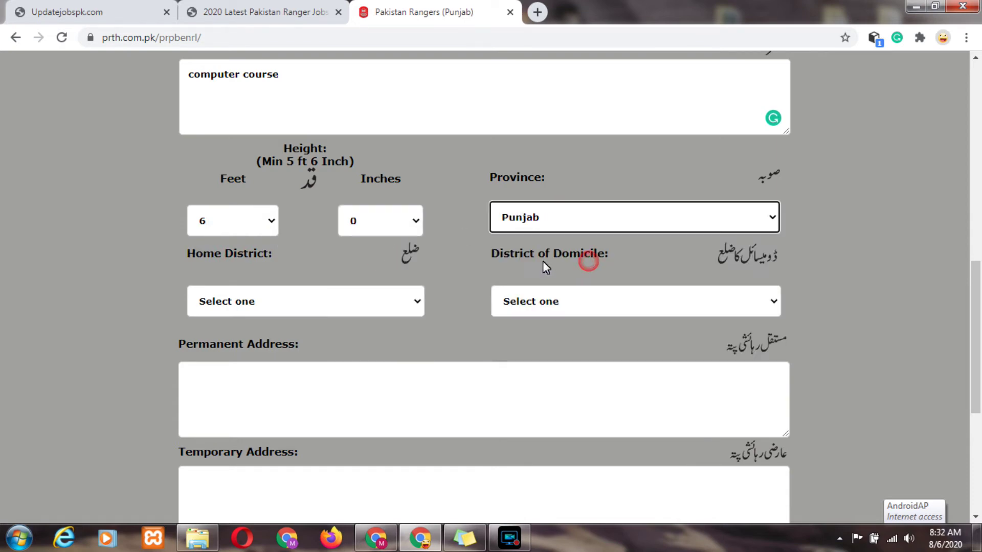
Set both Home District and District of Domicile to Vehari.
left_click(319, 306)
key("v")
key("Return")
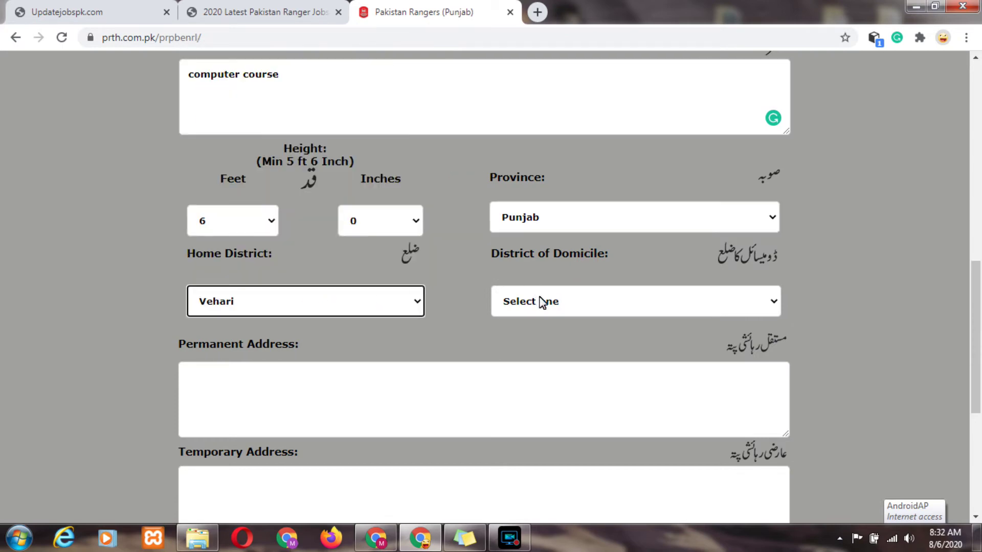
left_click(545, 305)
key("v")
key("Return")
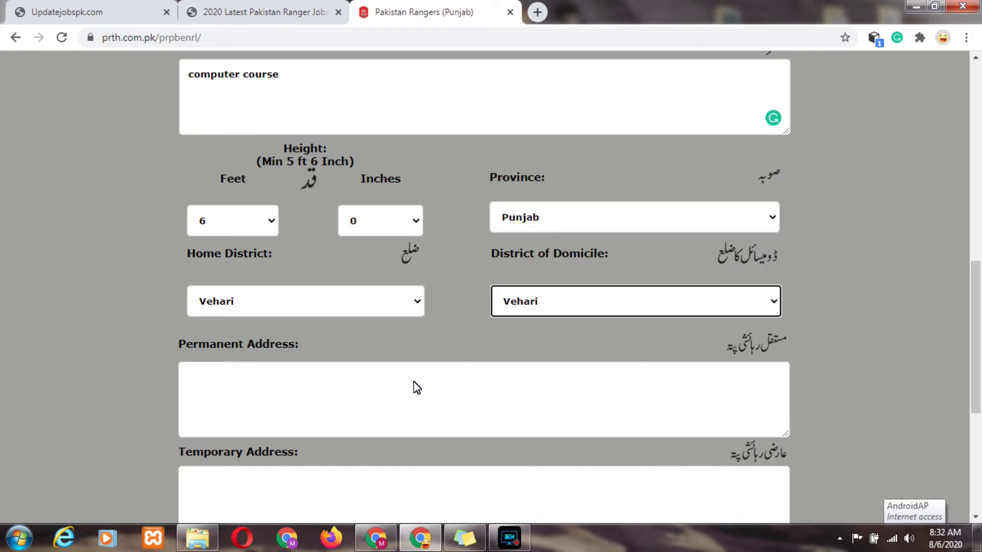
Fill the permanent and temporary addresses from Chrome's saved address suggestion.
left_click(417, 388)
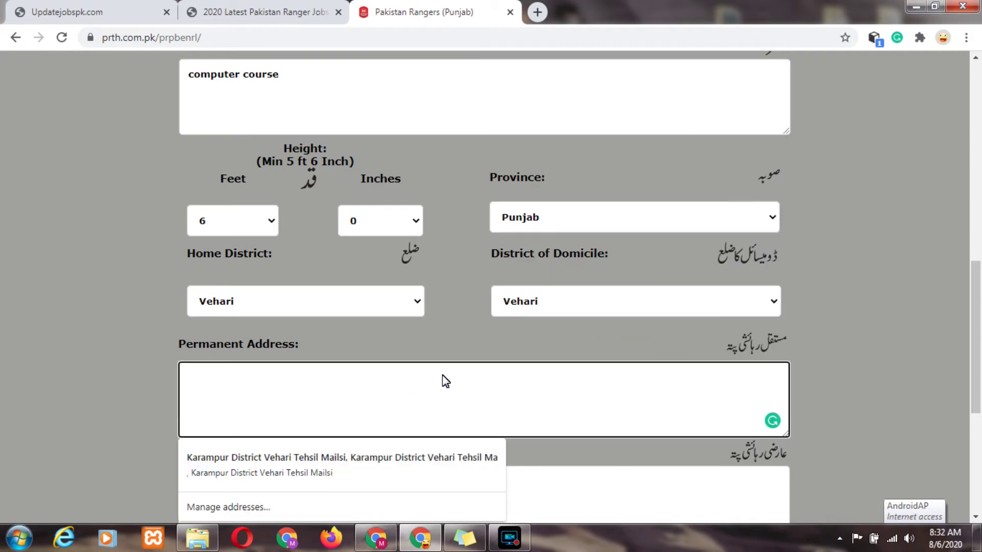
scroll(980, 334, "down", 2)
scroll(979, 334, "down", 3)
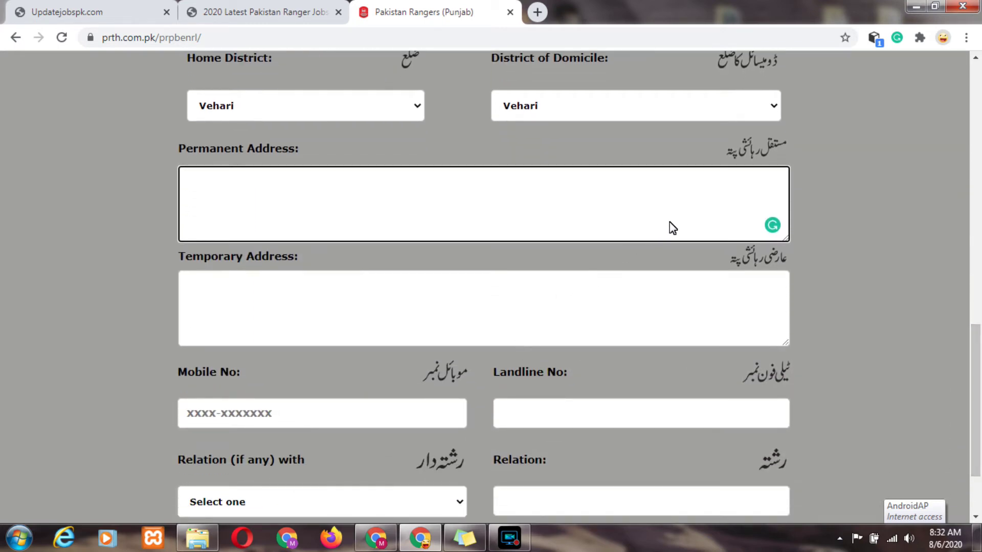
left_click(669, 224)
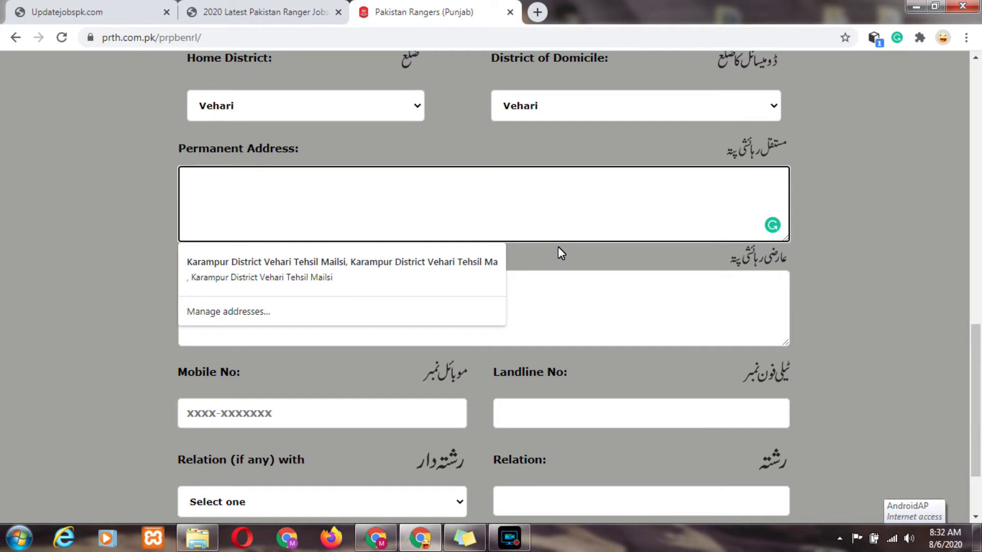
left_click(456, 261)
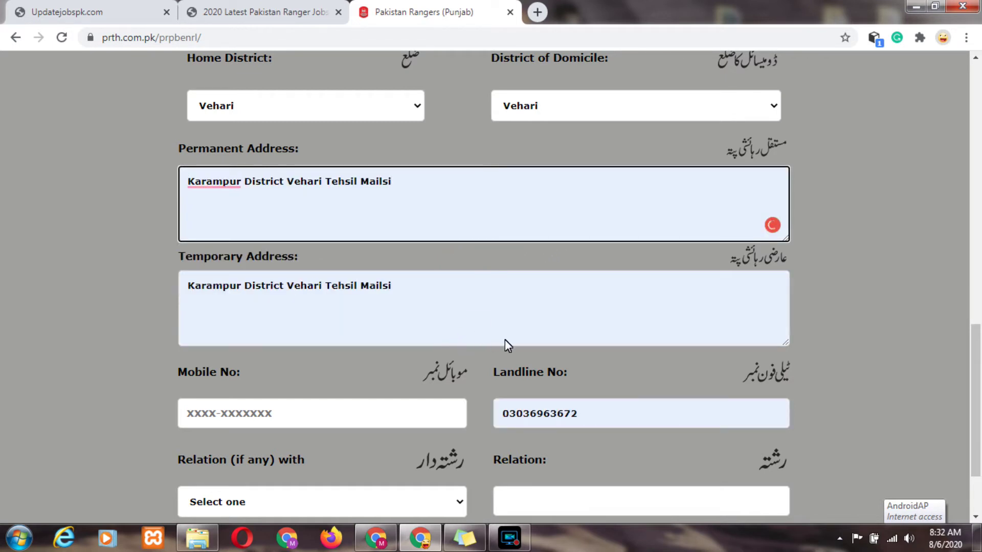
scroll(976, 410, "down", 2)
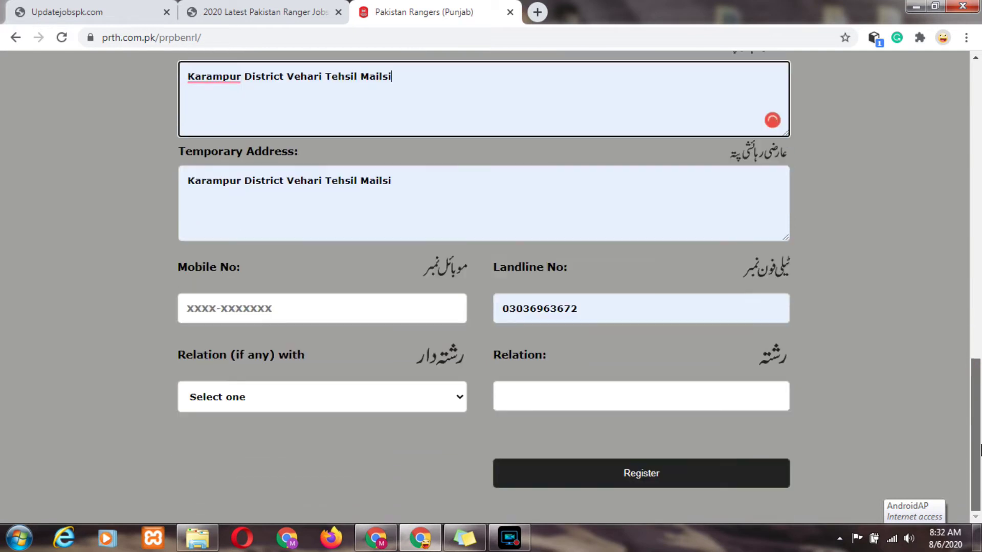
Enter the applicant's mobile number and clear the auto-filled landline number.
left_click(338, 302)
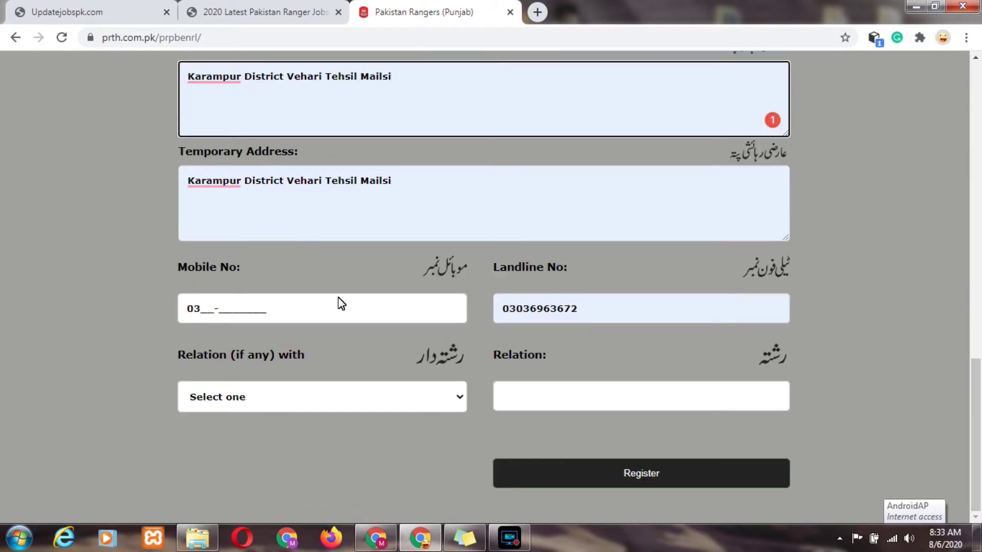
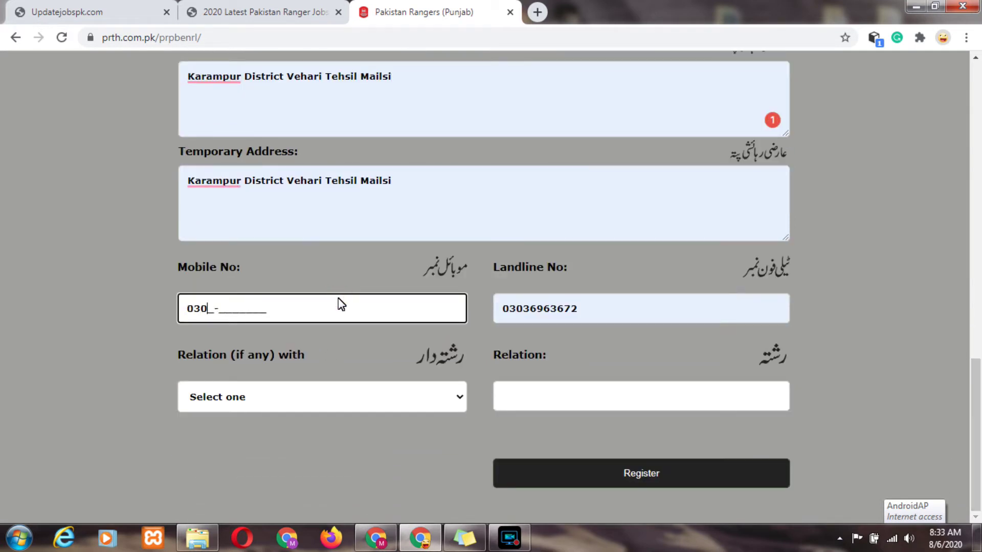
key("Tab")
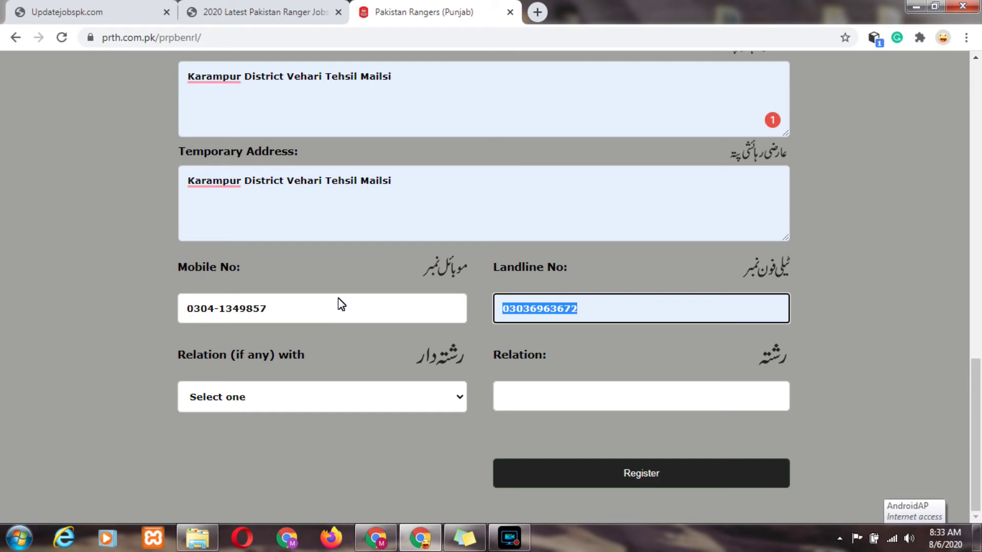
key("BackSpace")
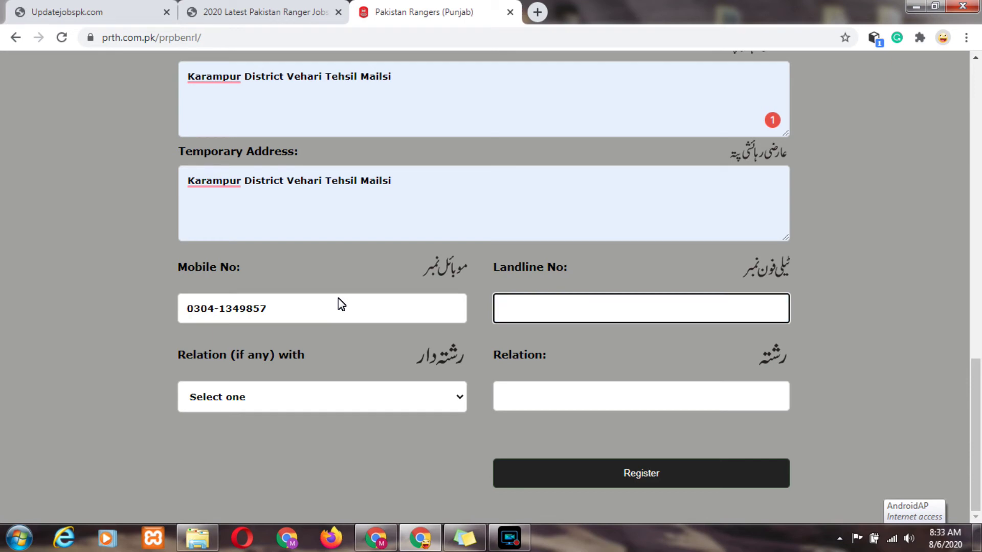
key("Tab")
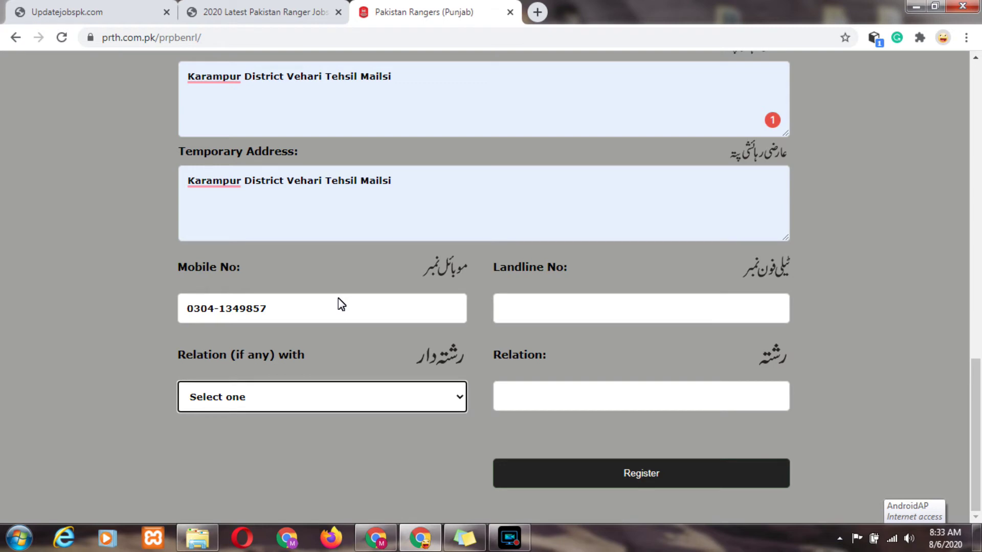
Leave the relation dropdown unset and attempt to submit the form.
left_click(399, 397)
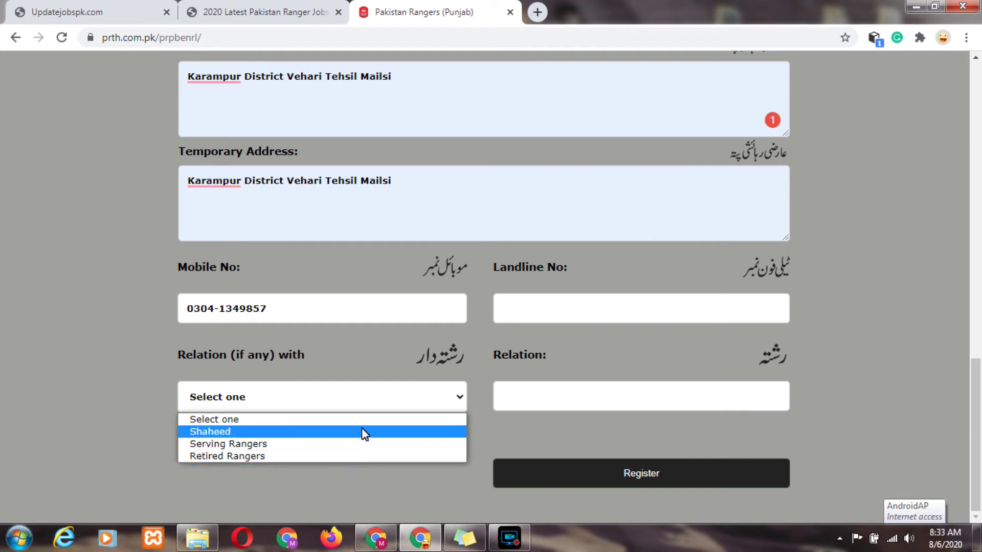
left_click(525, 396)
left_click(570, 475)
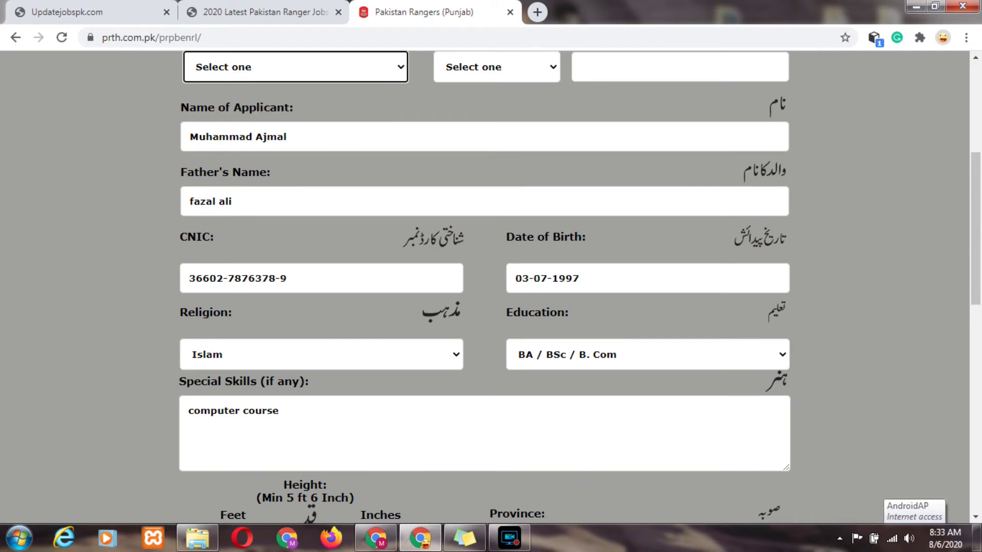
left_click_drag(977, 293, 979, 251)
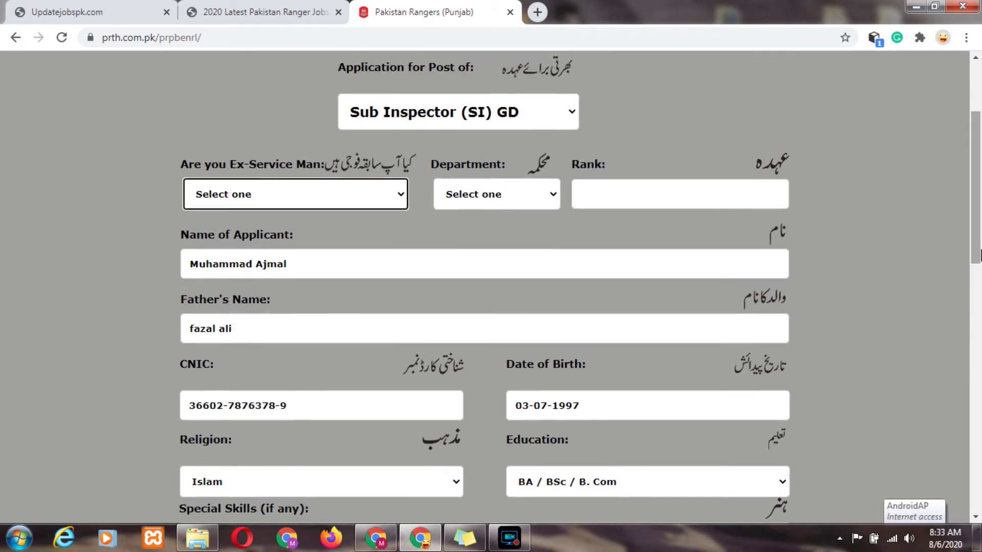
Set Ex-Service Man to 'No' and submit the form with Register.
left_click(387, 198)
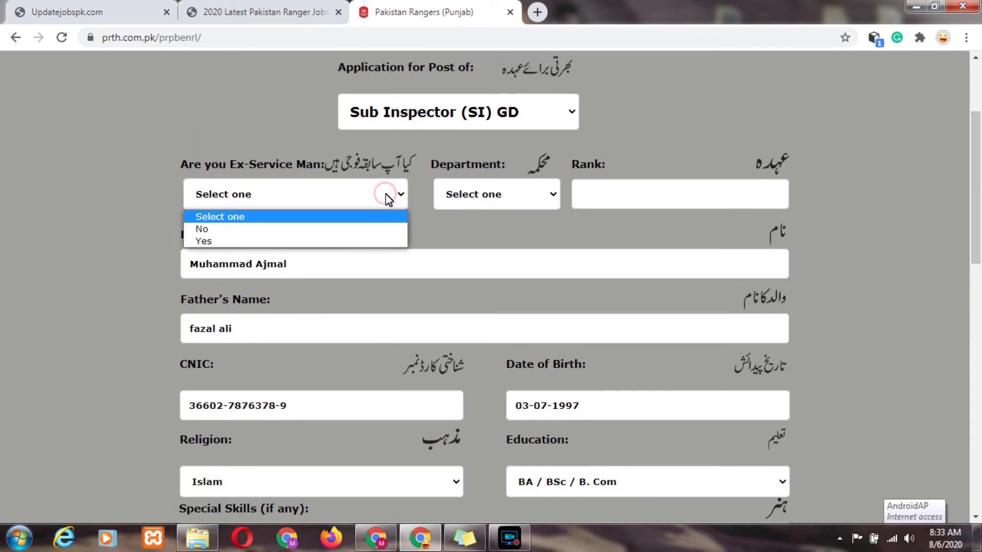
left_click(337, 231)
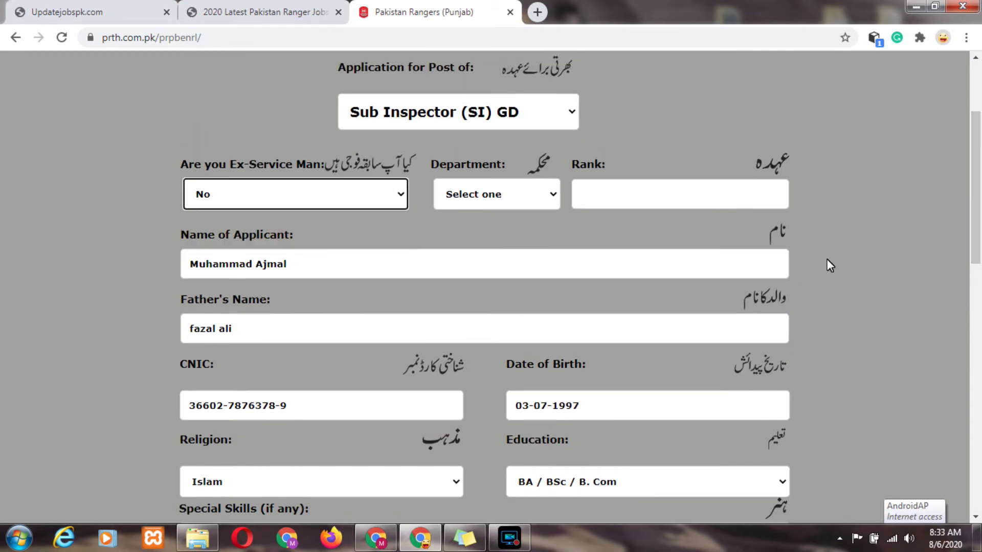
left_click_drag(976, 218, 975, 470)
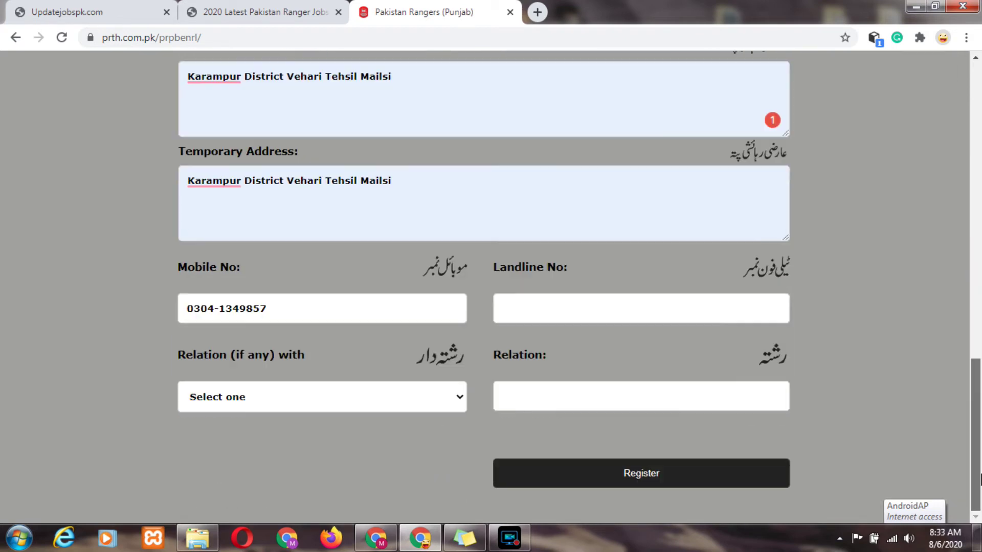
left_click(665, 478)
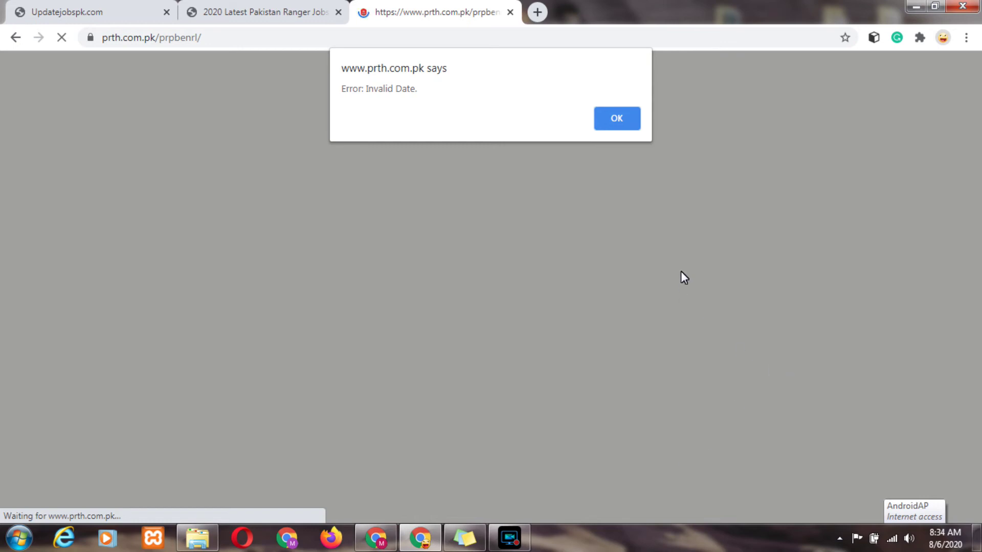
Dismiss the 'Invalid Date' alert and go back to the filled-in enrollment form.
left_click(617, 118)
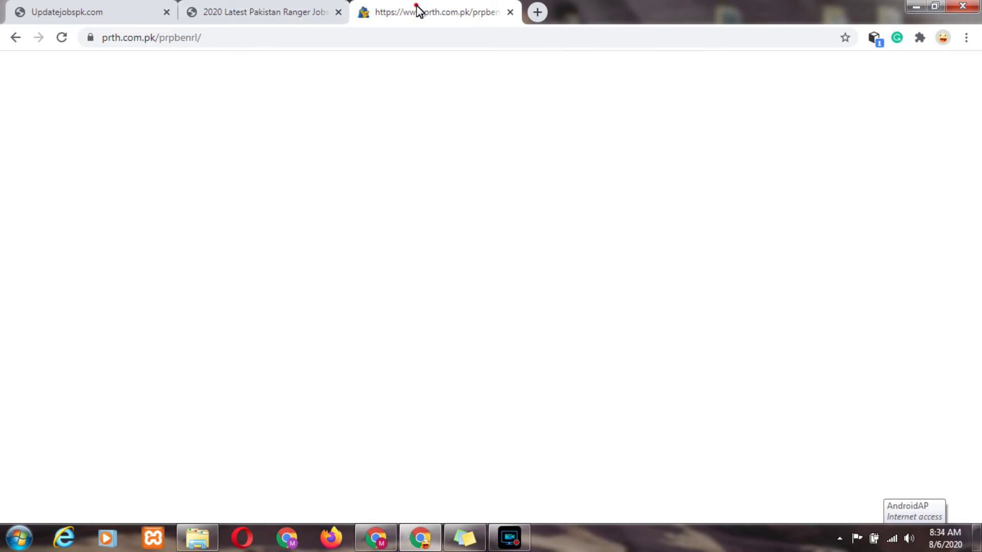
left_click(260, 10)
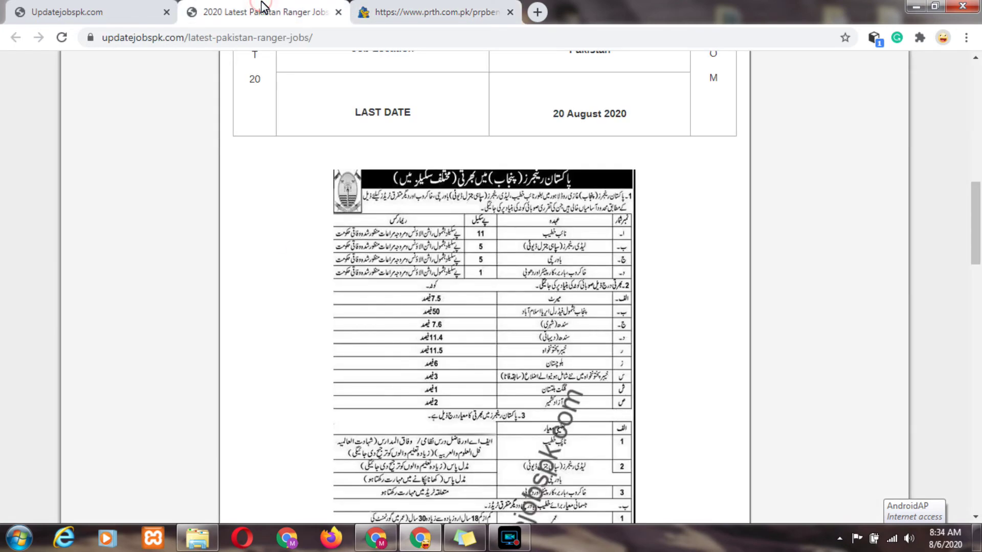
left_click(395, 6)
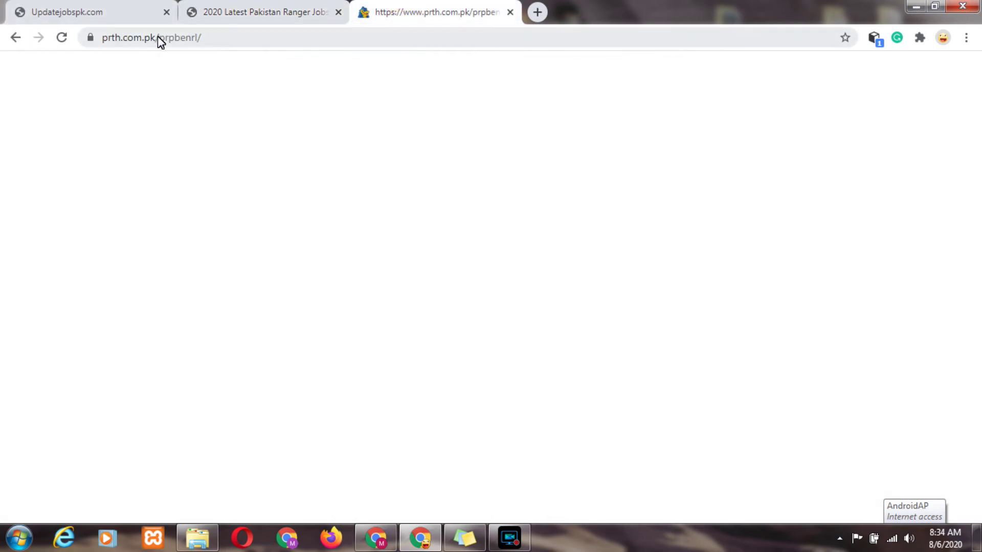
left_click(15, 40)
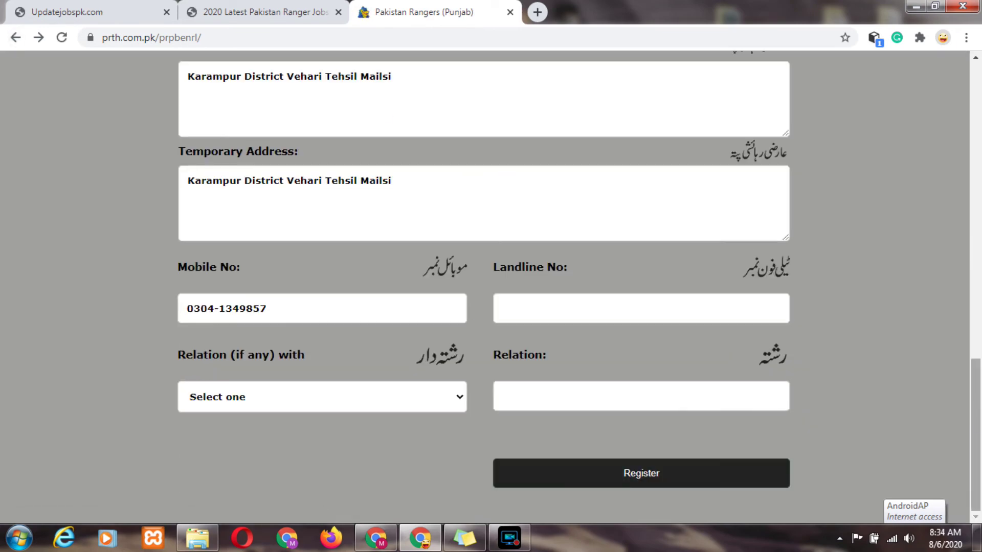
Switch the post applied for to 'Naik (NK) GD' and click Register again.
left_click_drag(980, 409, 981, 152)
left_click(566, 148)
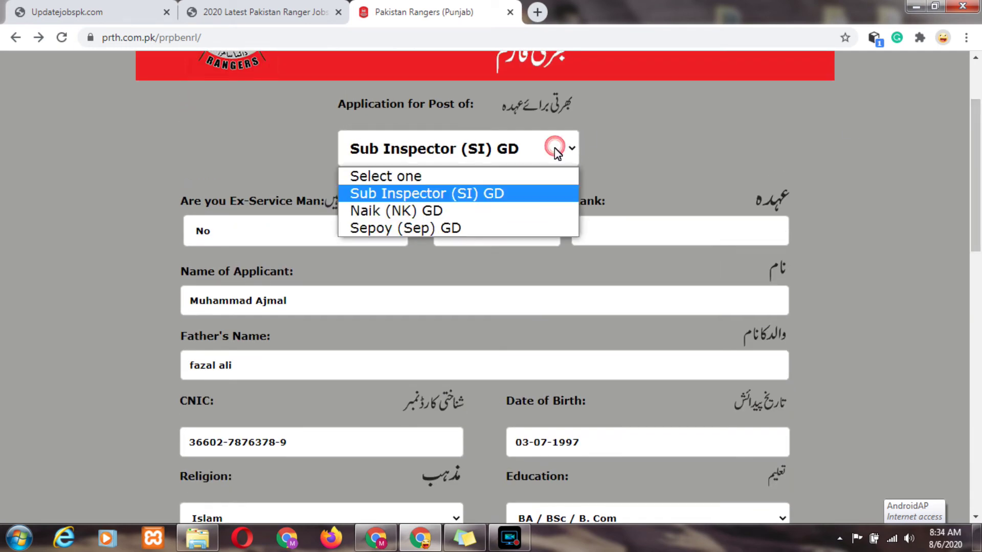
left_click(496, 210)
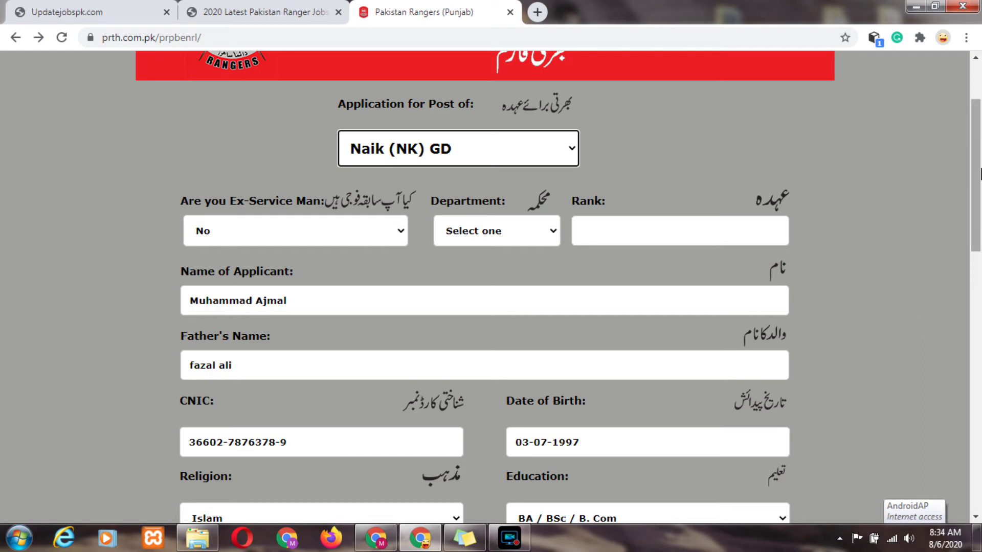
left_click_drag(979, 173, 973, 454)
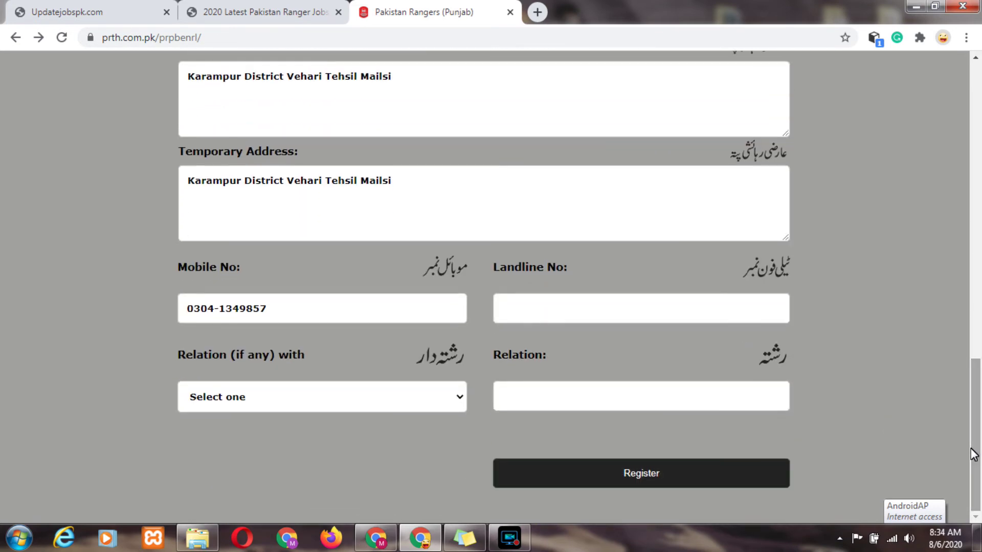
left_click(547, 472)
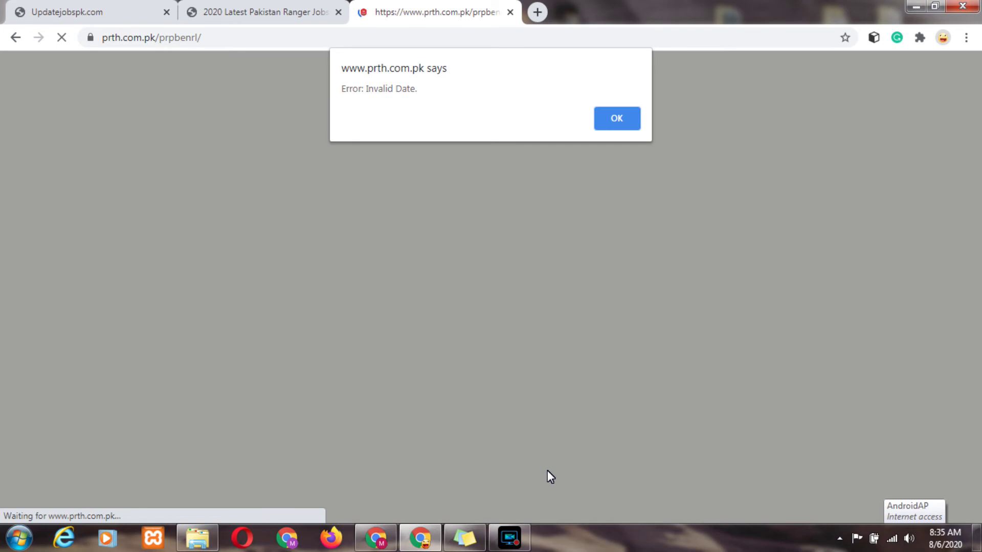
Dismiss the Invalid Date alert, return to the filled-in form, and scroll up to Date of Birth.
left_click(610, 126)
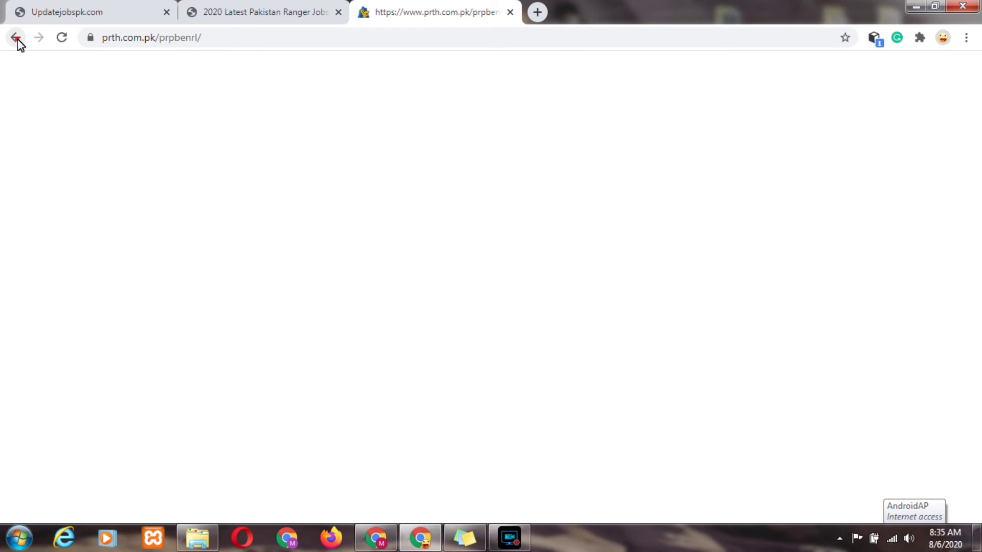
left_click(16, 38)
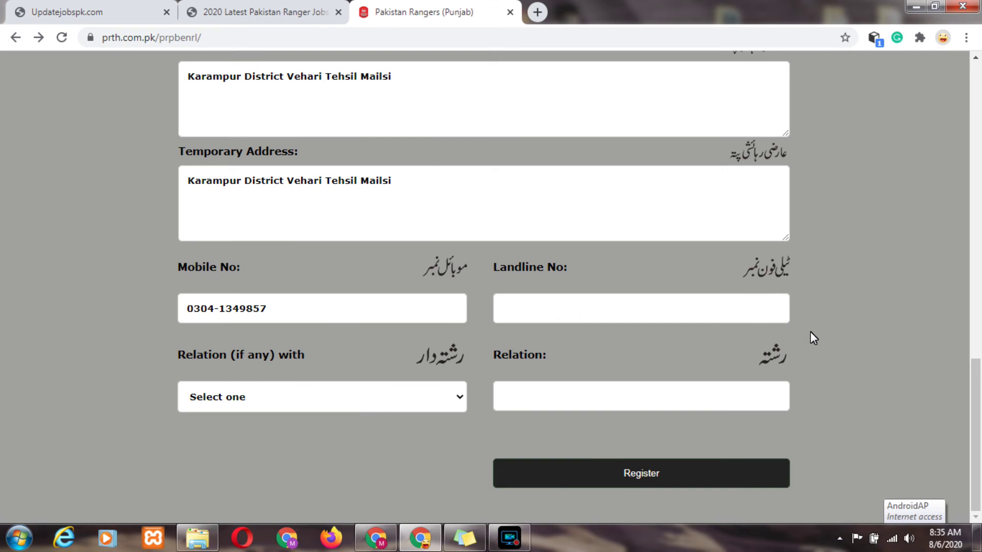
left_click_drag(976, 405, 979, 169)
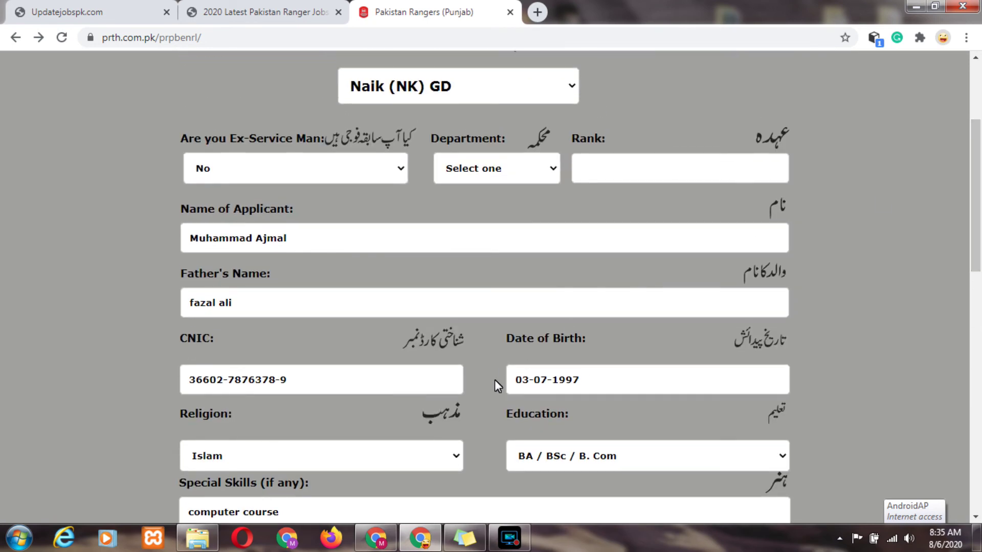
Pick 08/06/2020 in the Date of Birth calendar, then change the year to 1996.
left_click(612, 378)
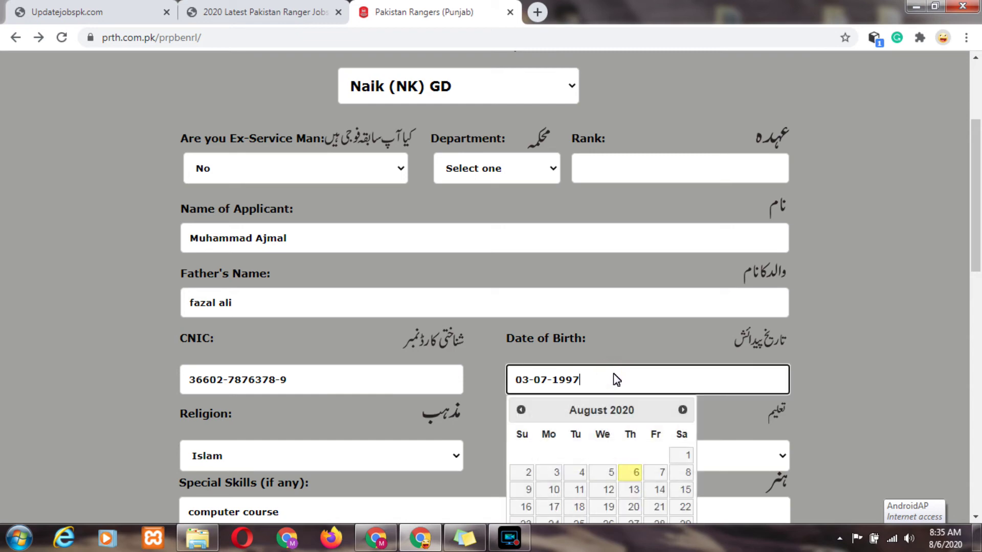
left_click(629, 474)
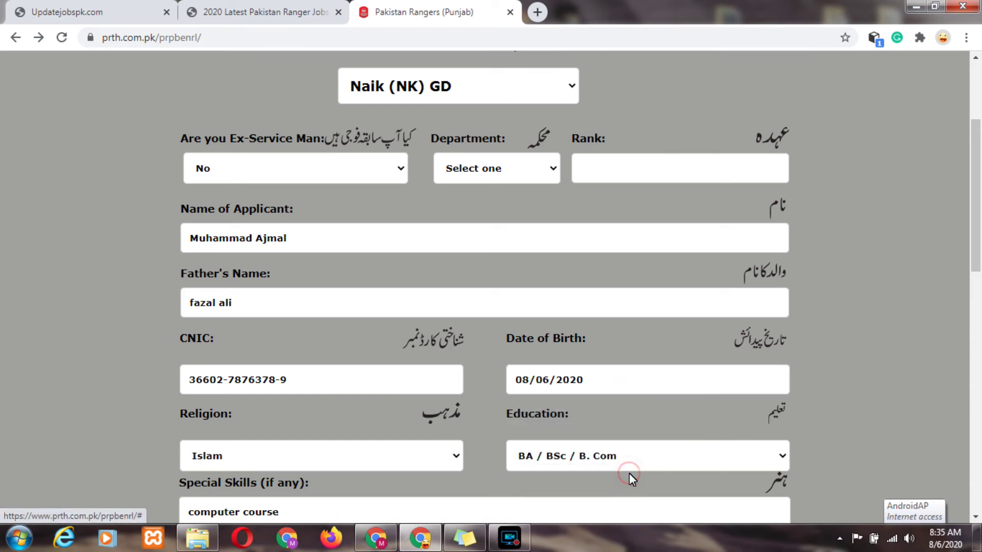
left_click(611, 385)
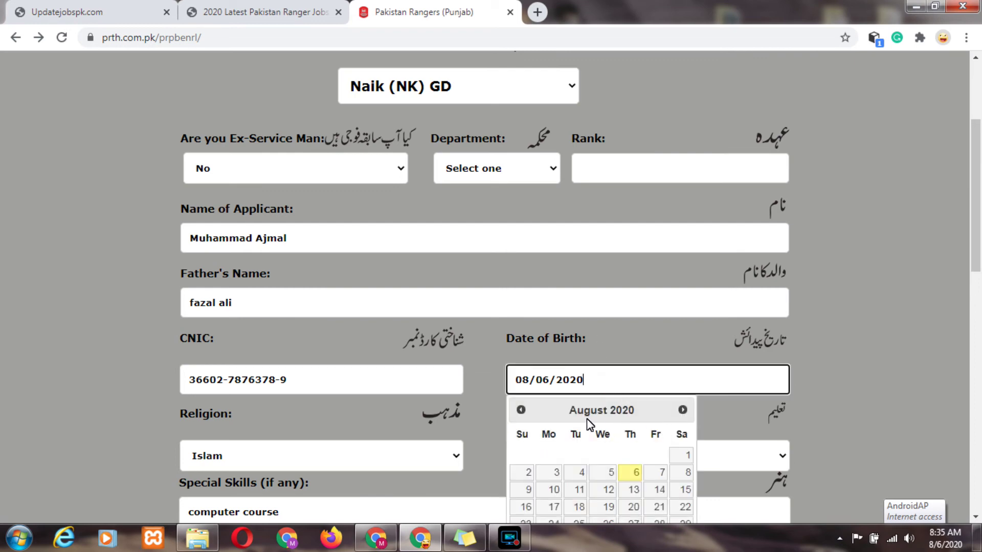
left_click_drag(979, 266, 978, 340)
key("BackSpace")
key("BackSpace")
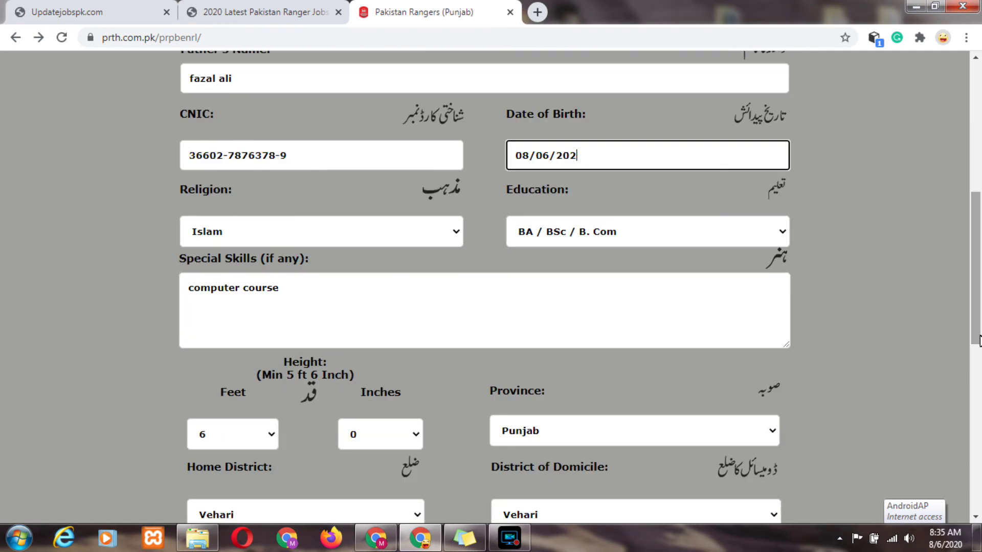
key("BackSpace")
key("BackSpace")
type("1996")
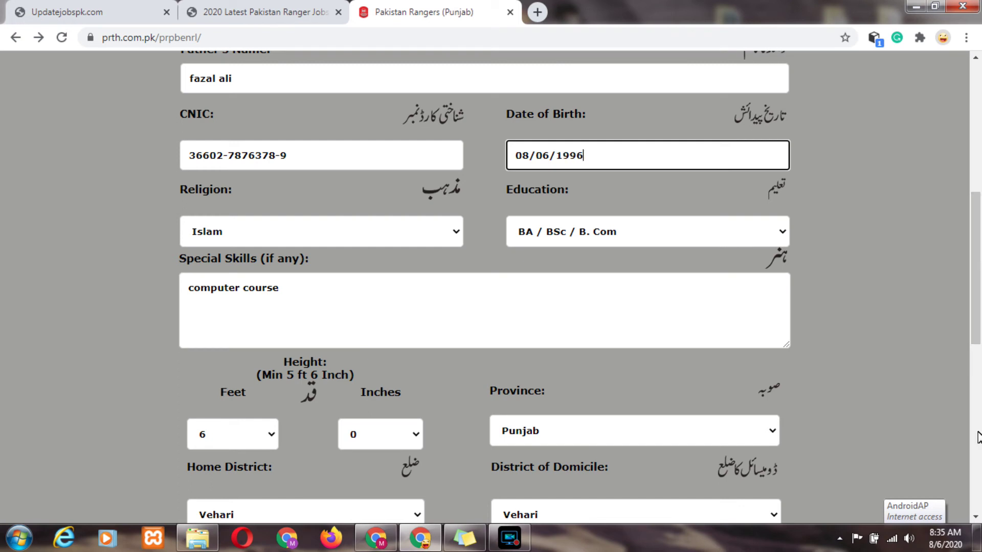
scroll(979, 337, "down", 1)
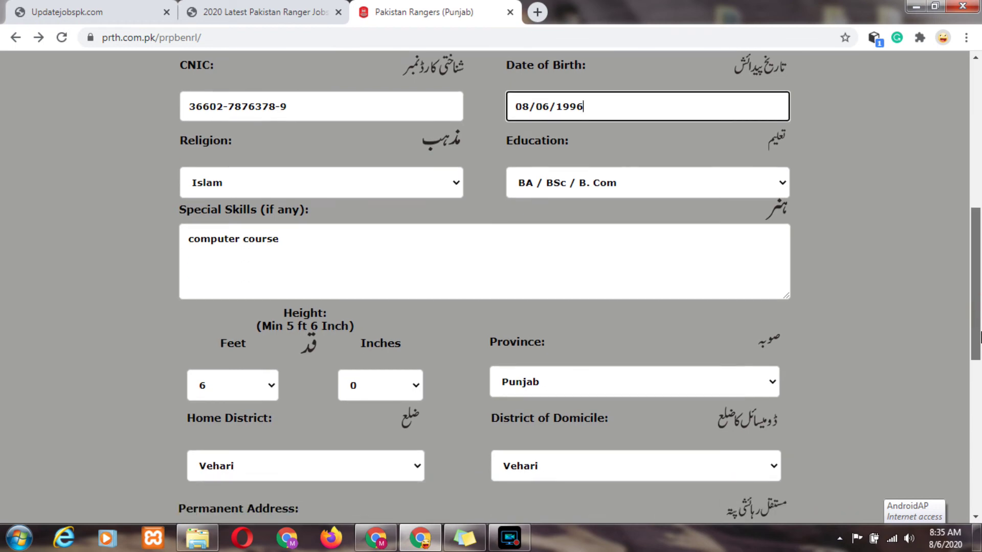
left_click_drag(979, 336, 978, 425)
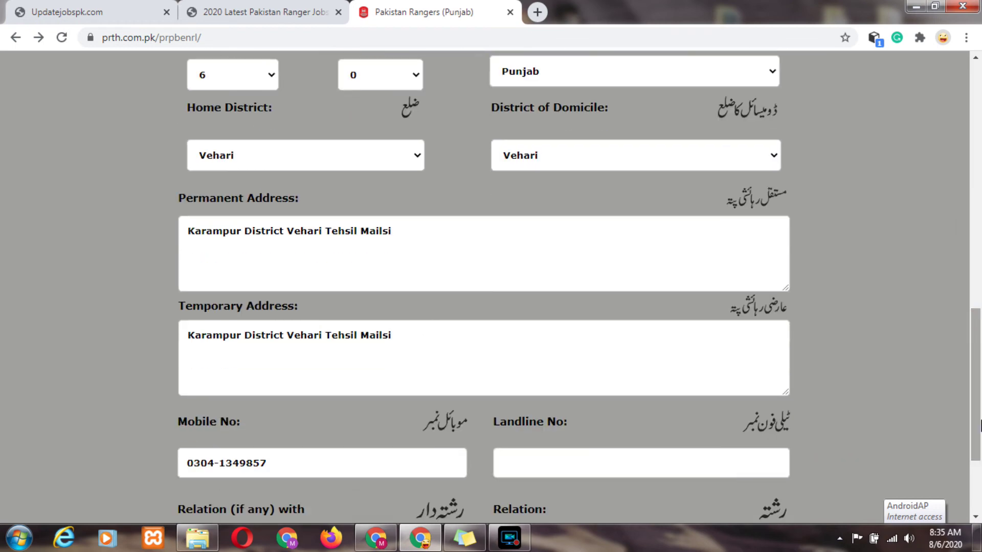
Register the corrected form to get the registration number.
left_click(771, 479)
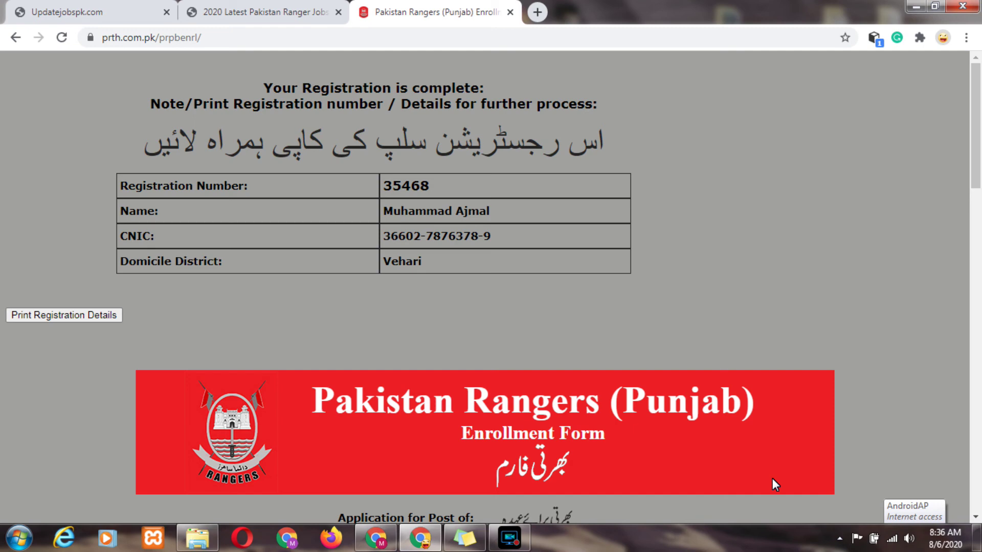
Open the print dialog for the registration details on the confirmation page.
scroll(979, 205, "down", 2)
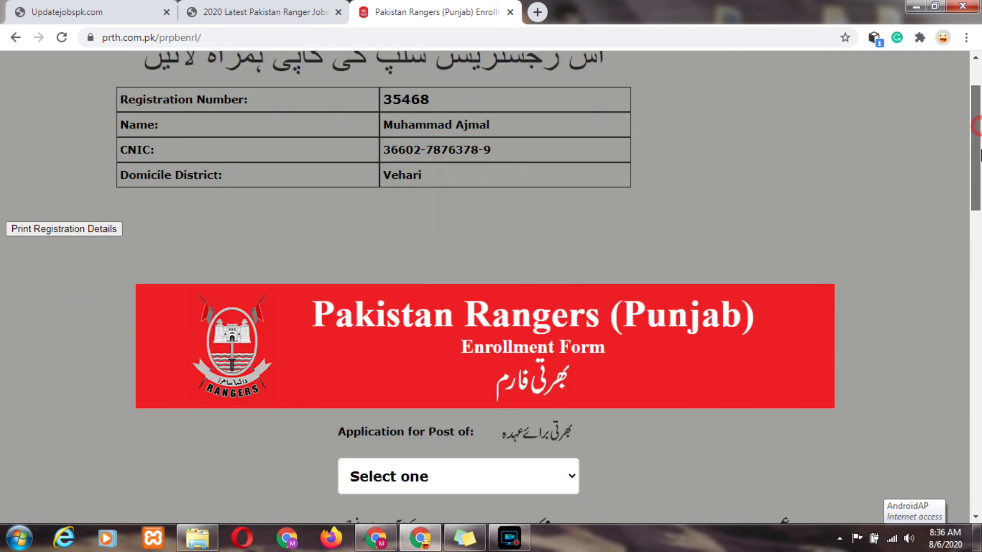
scroll(979, 157, "down", 2)
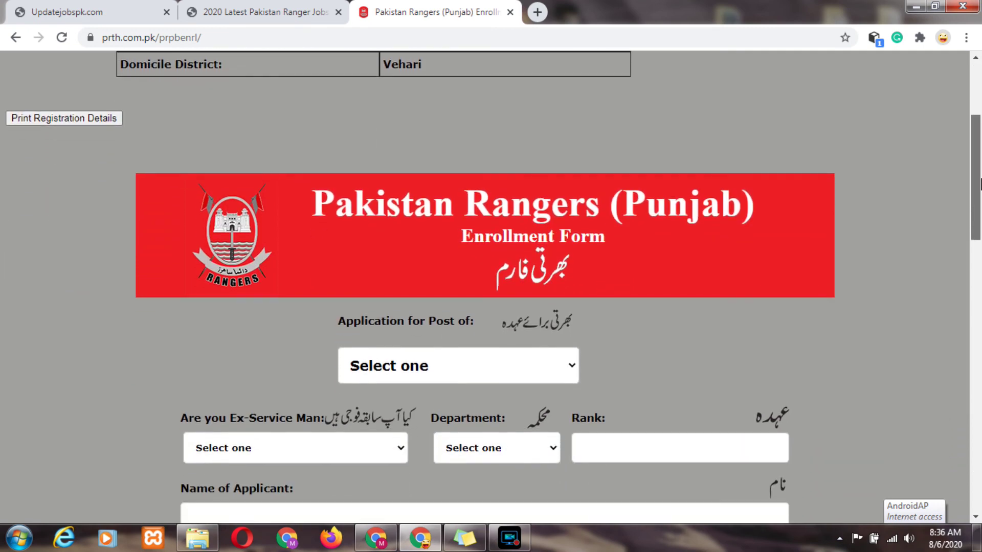
scroll(980, 127, "up", 4)
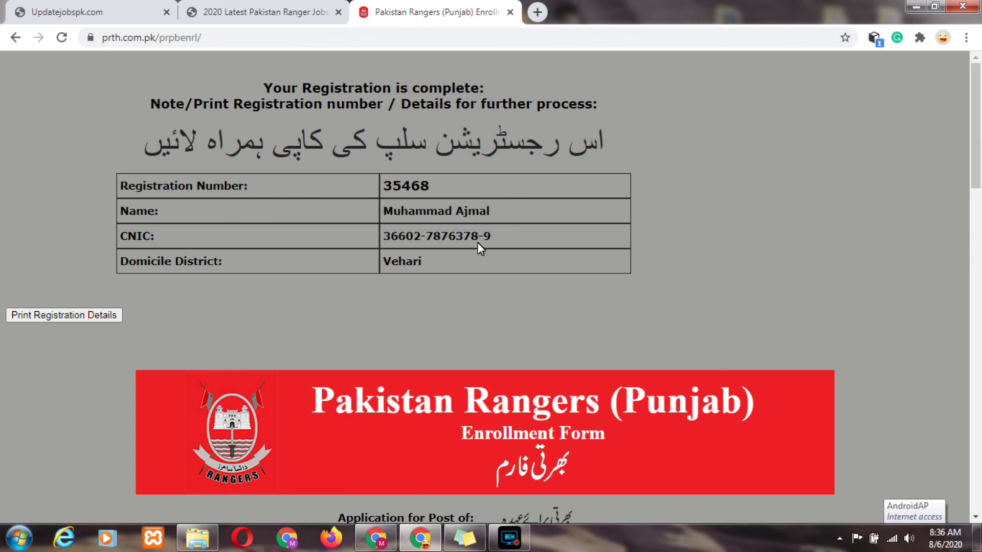
mouse_move(977, 181)
left_mouse_down()
mouse_move(980, 250)
mouse_move(979, 181)
left_mouse_up()
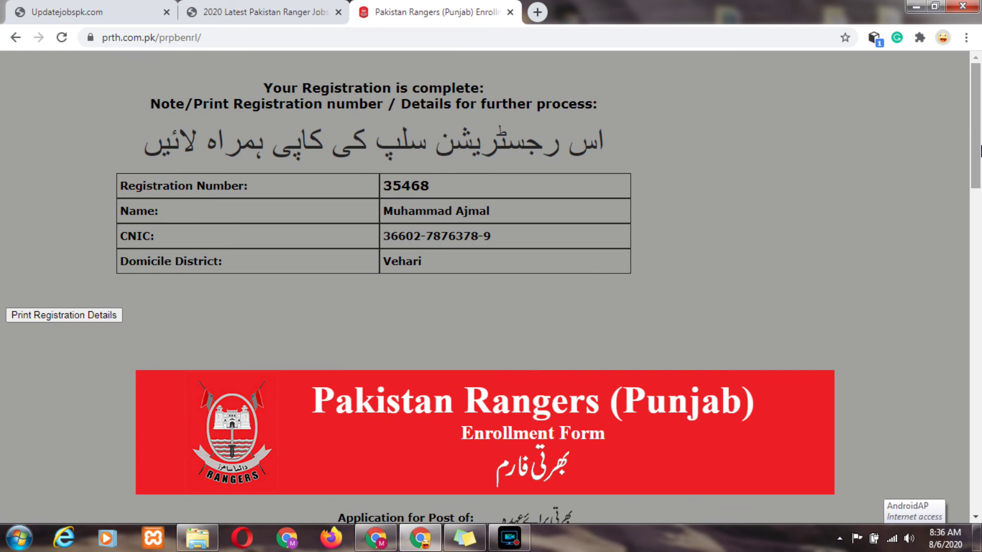
left_click(57, 315)
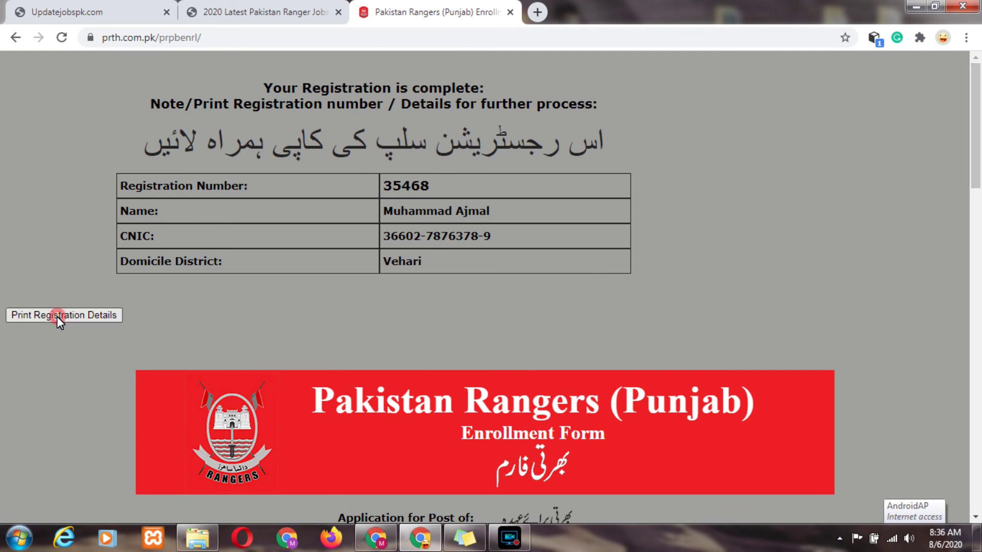